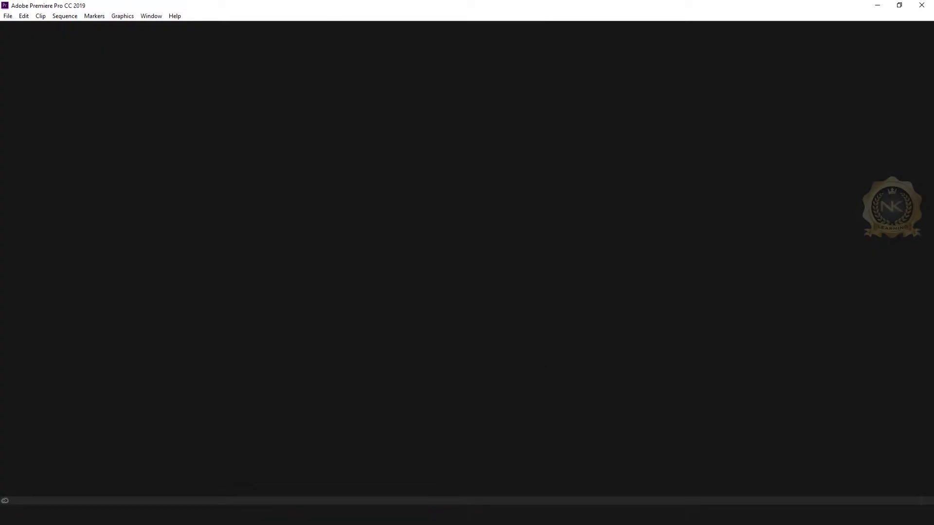
Create a new project named Test, stored in the Documents folder
{"action": "left_click", "coordinate": [8, 15]}
{"action": "mouse_move", "coordinate": [140, 28]}
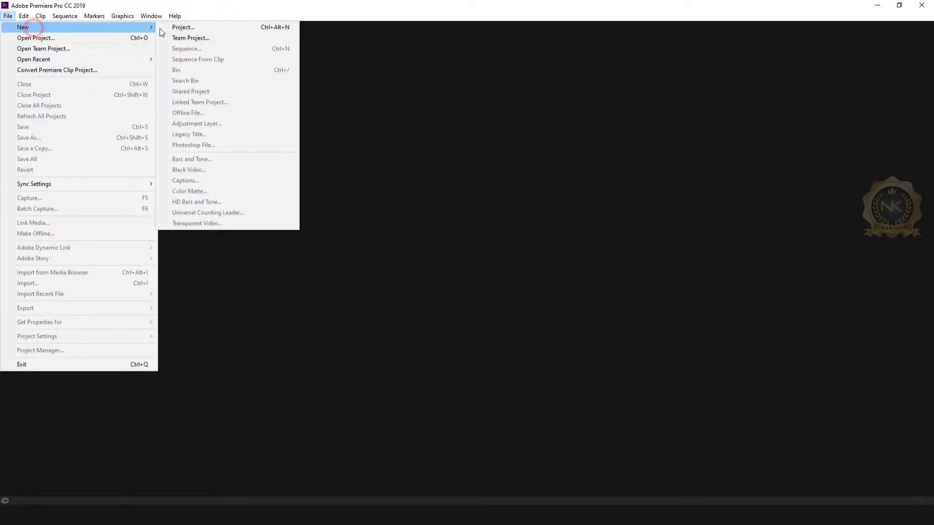
{"action": "left_click", "coordinate": [180, 28]}
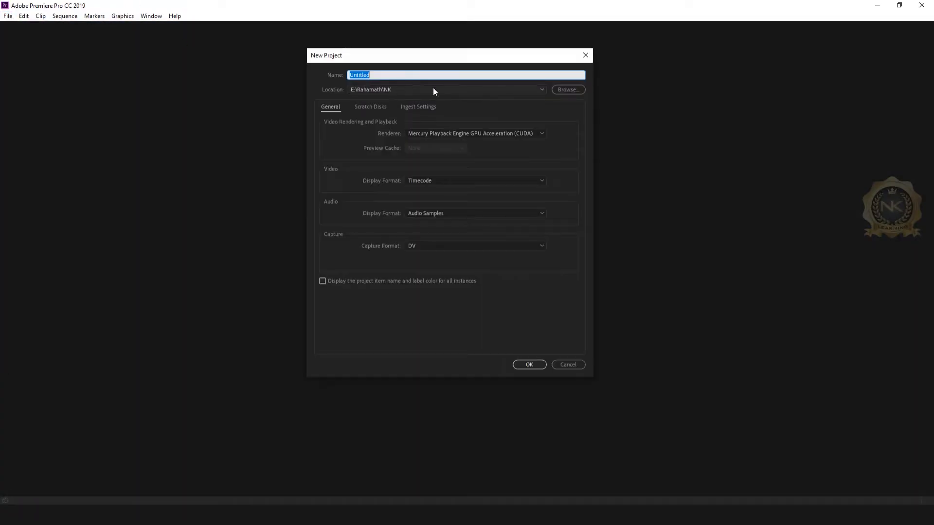
{"action": "left_click", "coordinate": [566, 90]}
{"action": "left_click", "coordinate": [352, 185]}
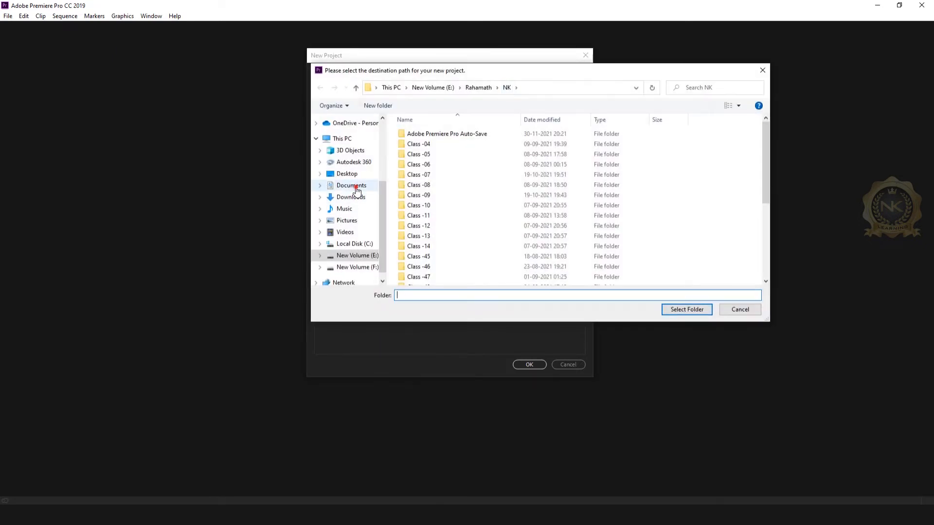
{"action": "left_click", "coordinate": [696, 308]}
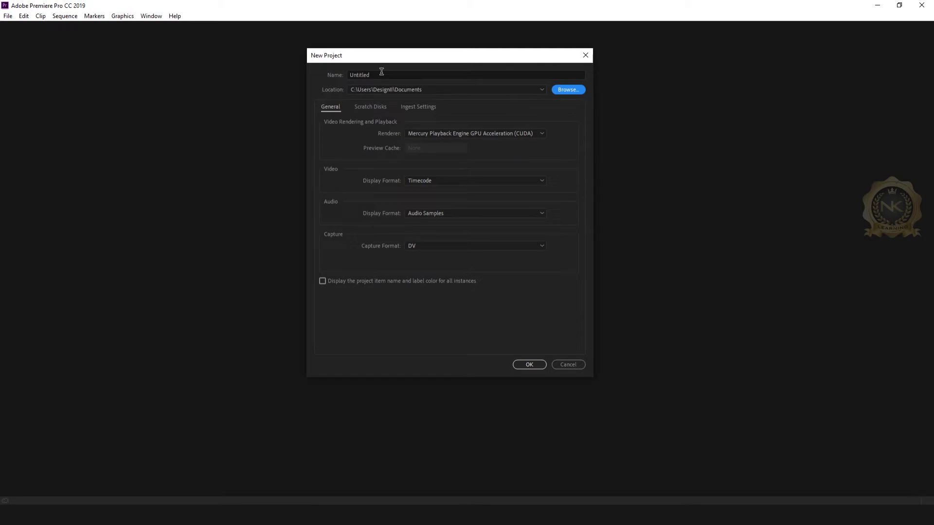
{"action": "left_click", "coordinate": [382, 73]}
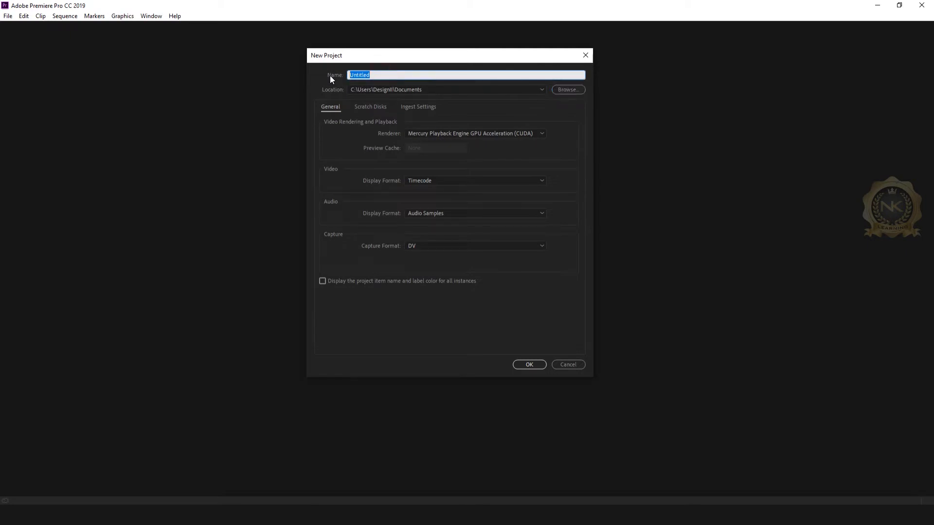
{"action": "type", "text": "Test"}
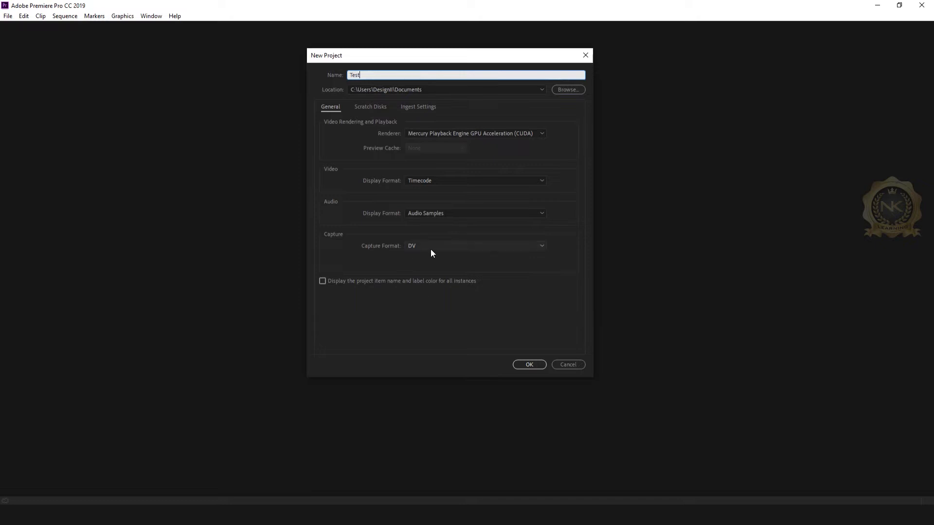
{"action": "left_click", "coordinate": [529, 364]}
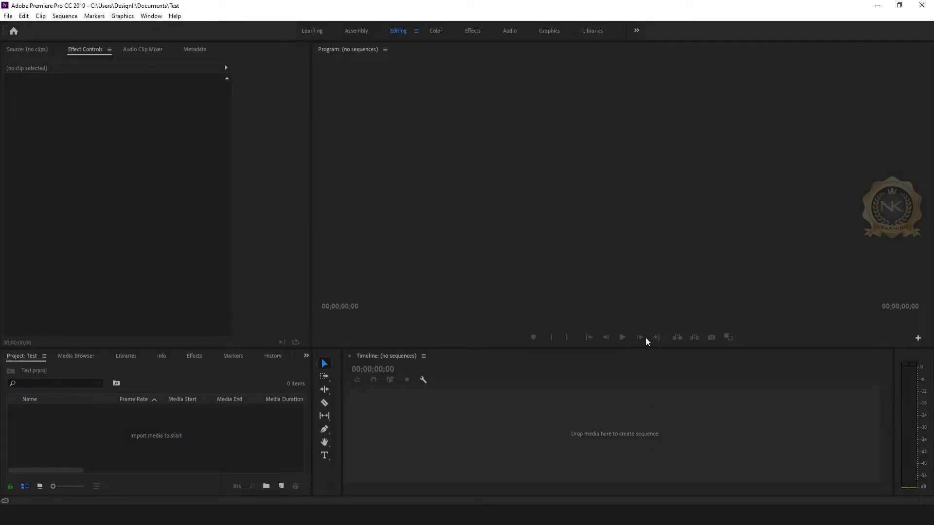
Create a new sequence named Sequence 01 using the HDV 1080p30 preset
{"action": "left_click", "coordinate": [8, 16]}
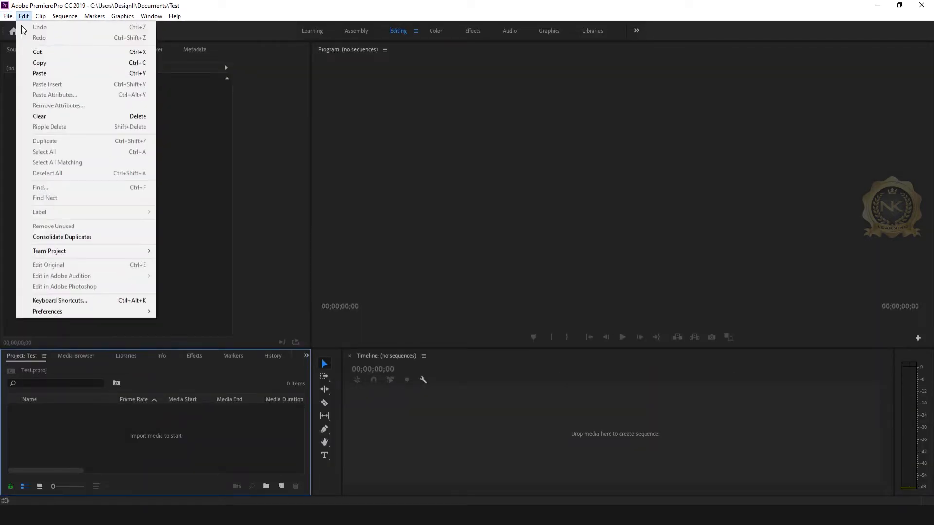
{"action": "mouse_move", "coordinate": [132, 26]}
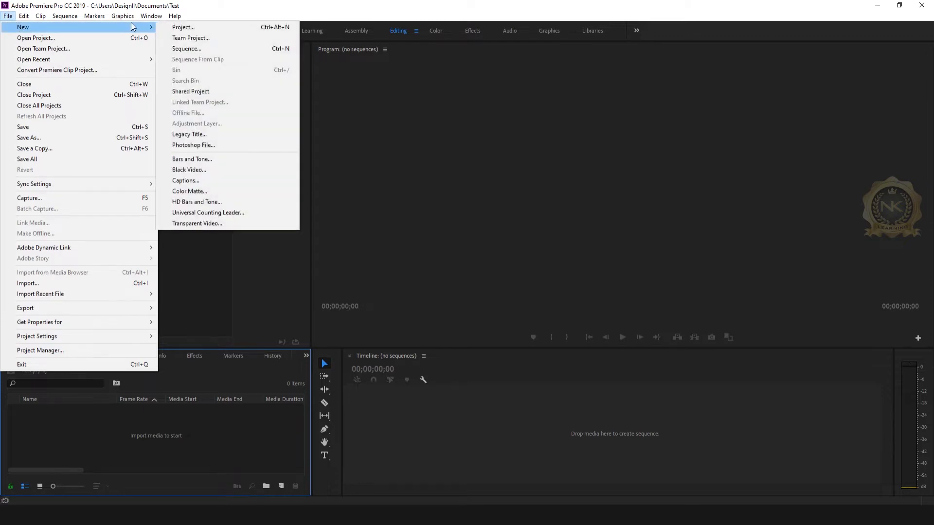
{"action": "left_click", "coordinate": [188, 48]}
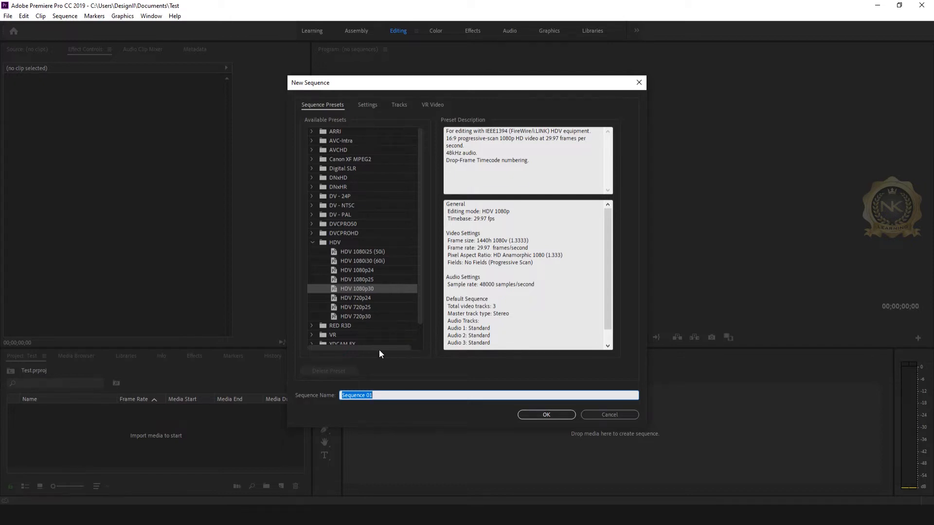
{"action": "left_click", "coordinate": [546, 414]}
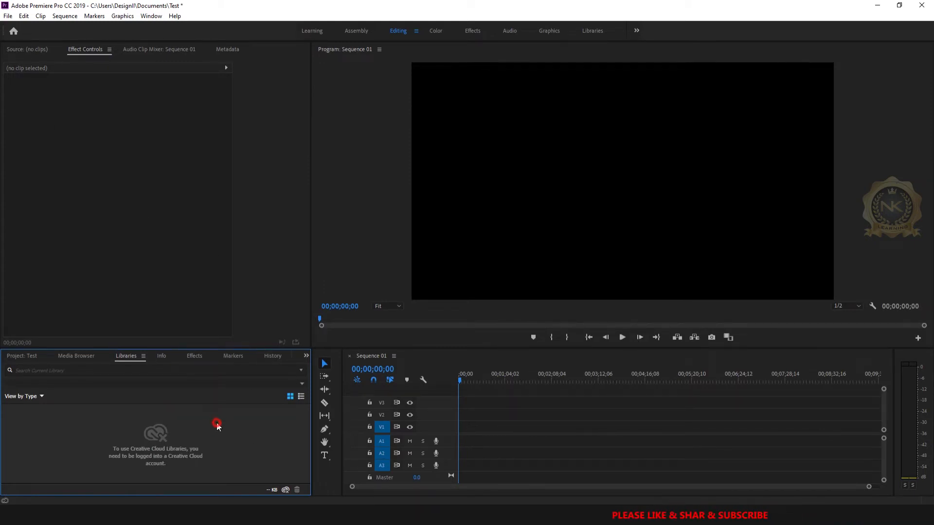
Import the green-screen clip ending in 5955361 from New folder (10) into the project
{"action": "left_click", "coordinate": [25, 356]}
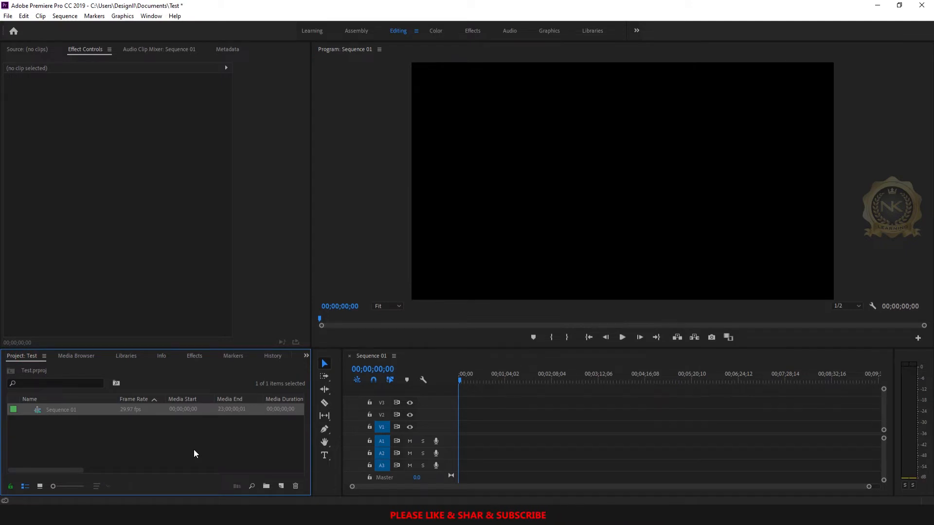
{"action": "double_click", "coordinate": [193, 450]}
{"action": "left_click", "coordinate": [221, 107]}
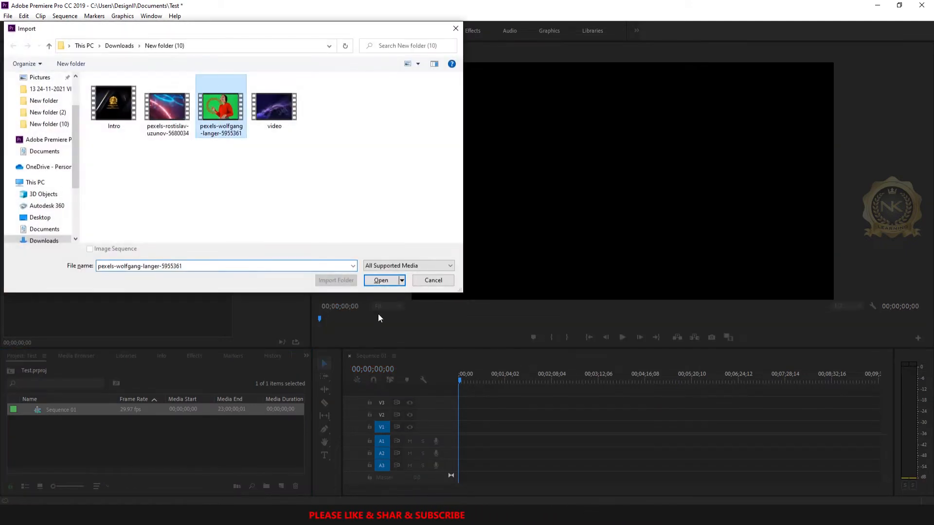
{"action": "left_click", "coordinate": [381, 280]}
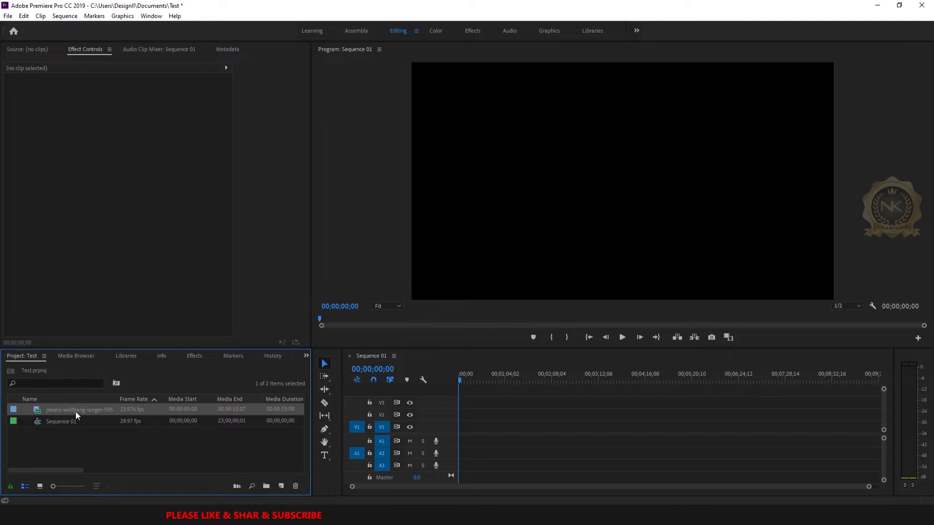
Place the green-screen clip at the start of track V1, keeping the existing sequence settings, and scale it to frame size
{"action": "left_click_drag", "start_coordinate": [51, 413], "coordinate": [459, 442]}
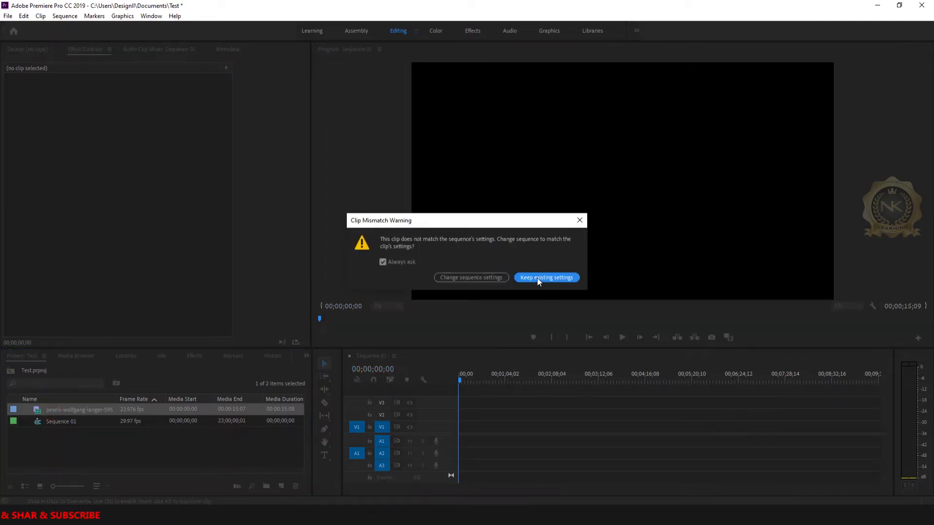
{"action": "left_click", "coordinate": [537, 278]}
{"action": "left_click_drag", "start_coordinate": [868, 486], "coordinate": [471, 486]}
{"action": "left_click", "coordinate": [576, 427]}
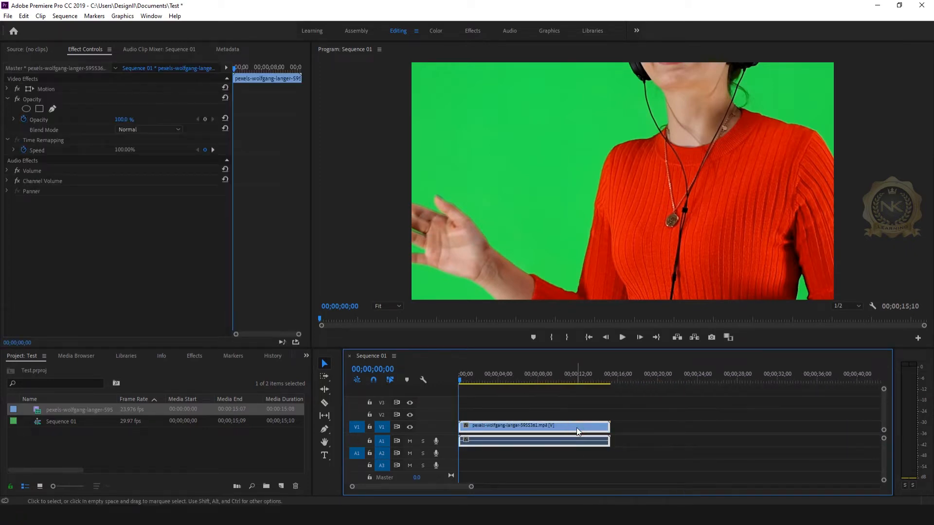
{"action": "right_click", "coordinate": [576, 427]}
{"action": "left_click", "coordinate": [617, 383]}
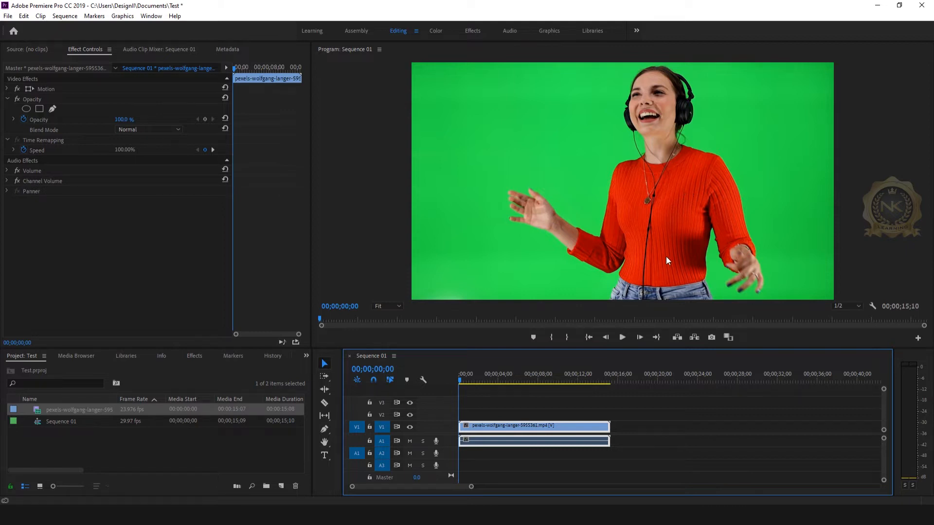
Unlink the green-screen clip's audio from its video and delete the audio portion from the sequence
{"action": "right_click", "coordinate": [586, 442]}
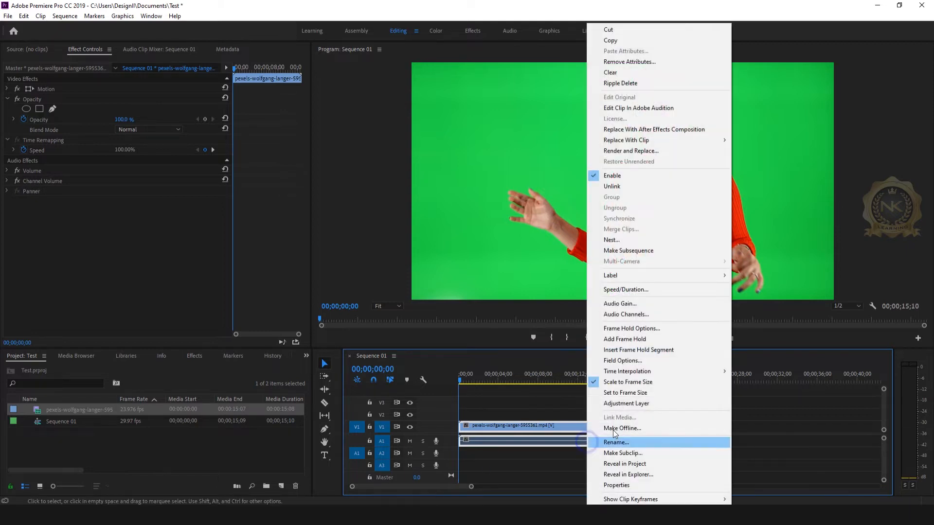
{"action": "left_click", "coordinate": [627, 186]}
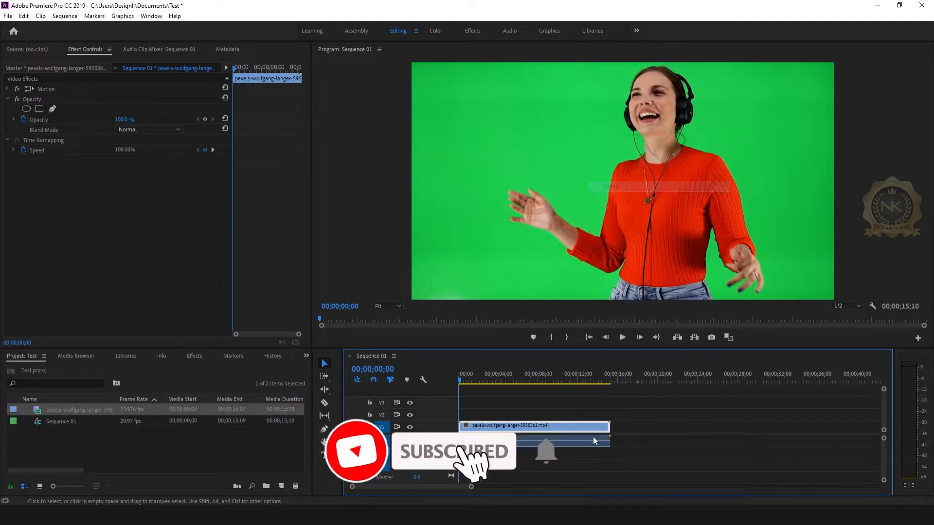
{"action": "left_click", "coordinate": [760, 470]}
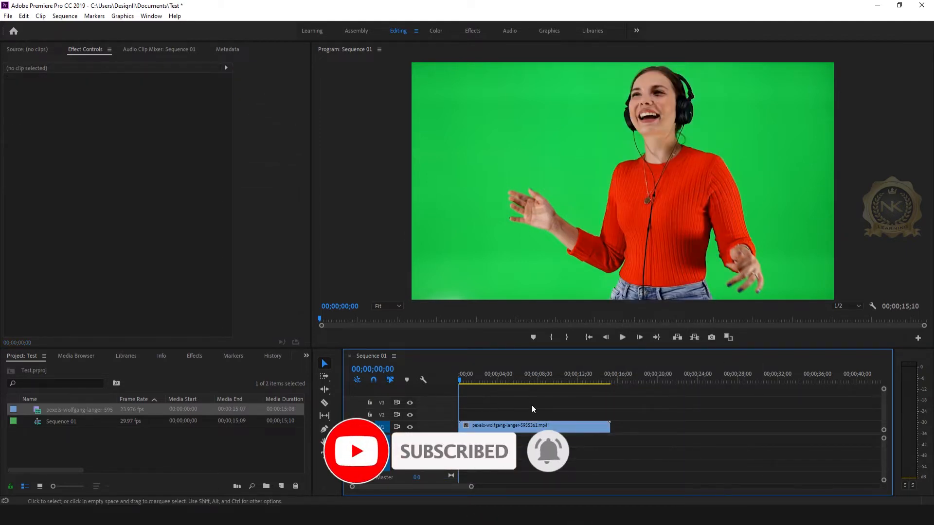
Search the effects for "key" and apply the Ultra Key effect to the green-screen clip on V1
{"action": "left_click", "coordinate": [534, 432]}
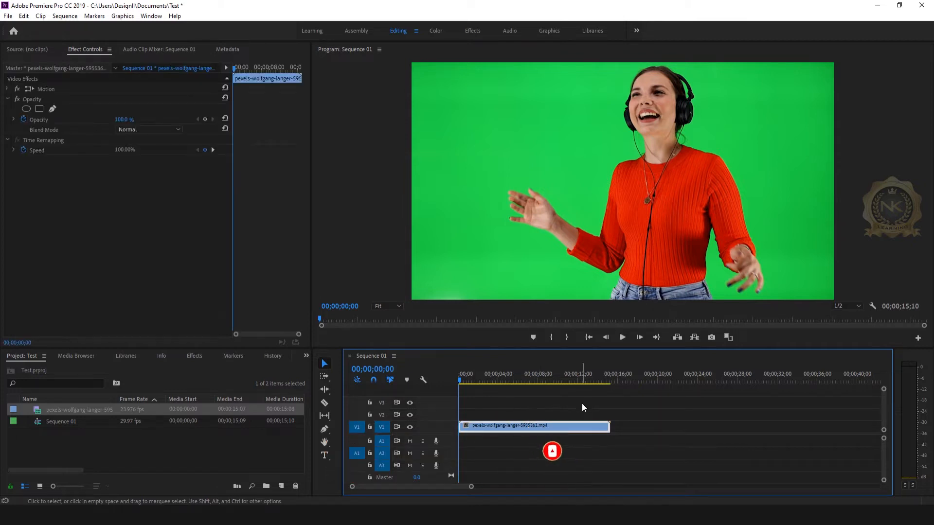
{"action": "left_click", "coordinate": [194, 356]}
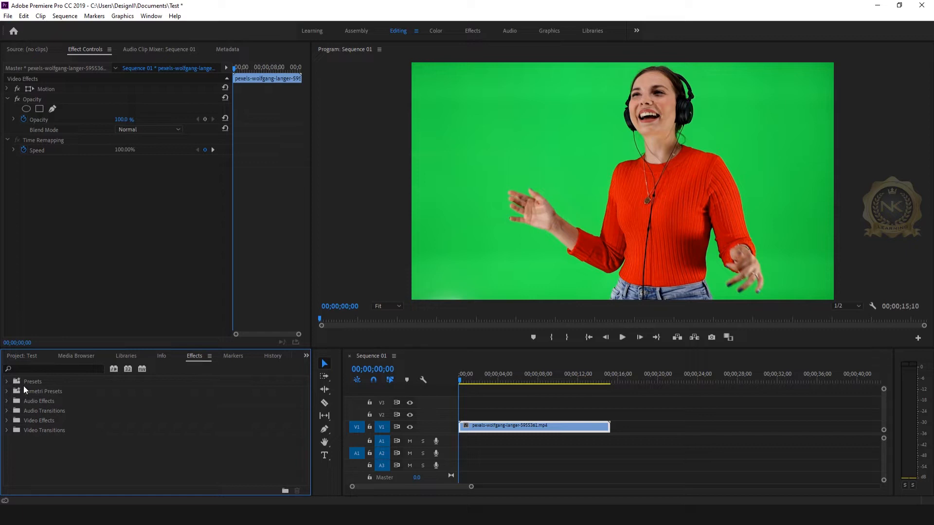
{"action": "left_click", "coordinate": [47, 368]}
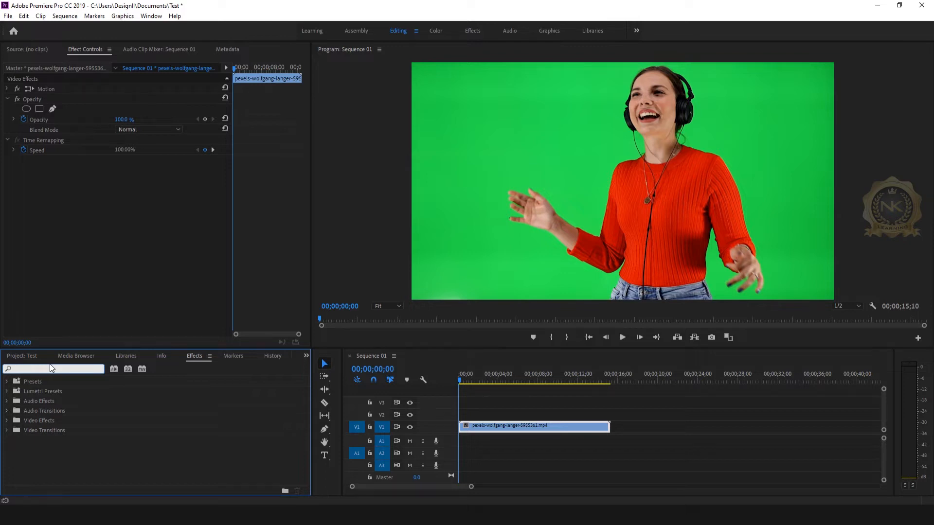
{"action": "type", "text": "key"}
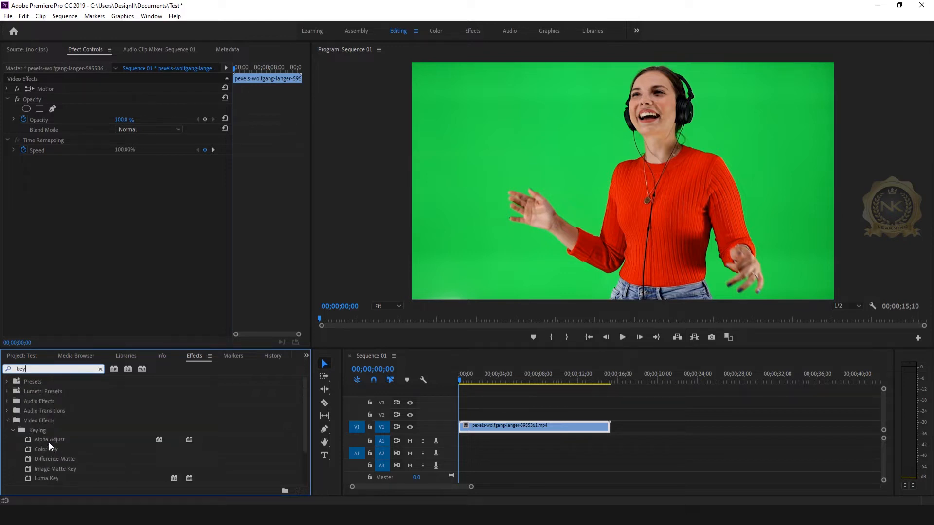
{"action": "scroll", "coordinate": [109, 448], "scroll_direction": "down", "scroll_amount": 1}
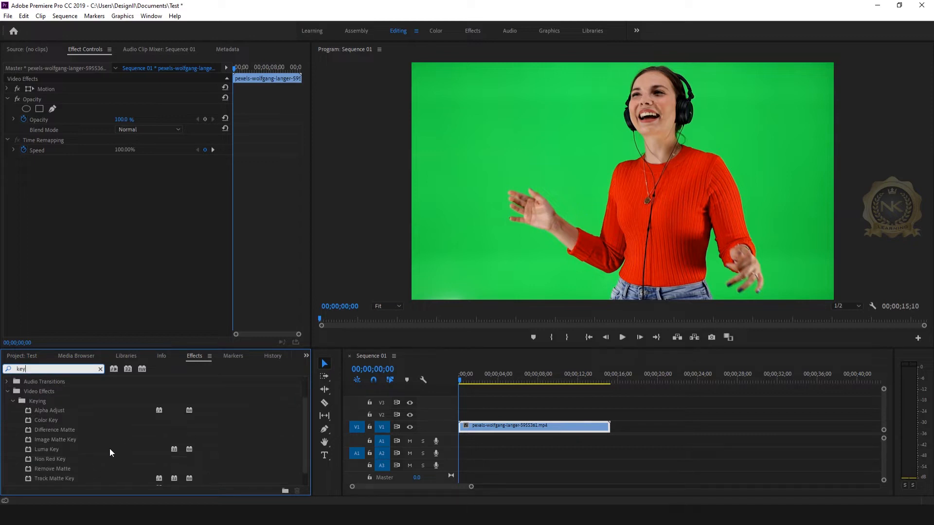
{"action": "scroll", "coordinate": [109, 452], "scroll_direction": "down", "scroll_amount": 1}
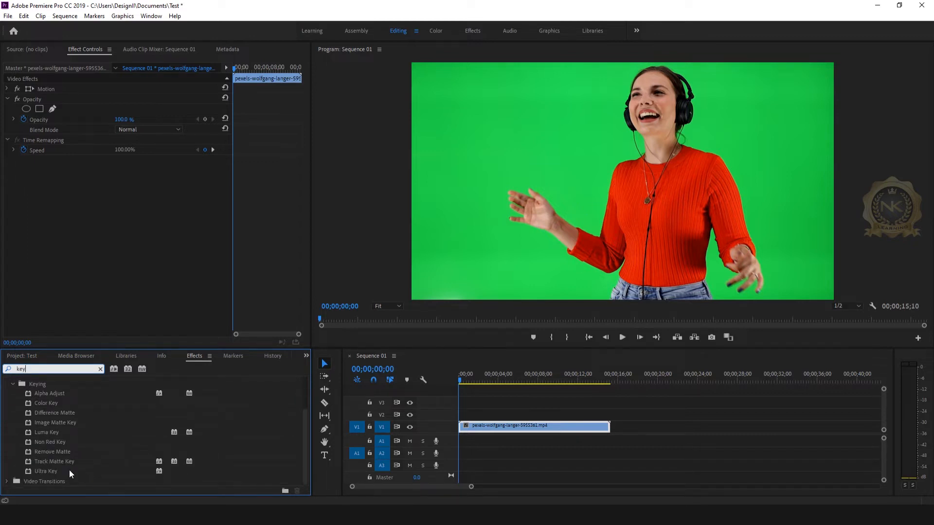
{"action": "left_click", "coordinate": [40, 471]}
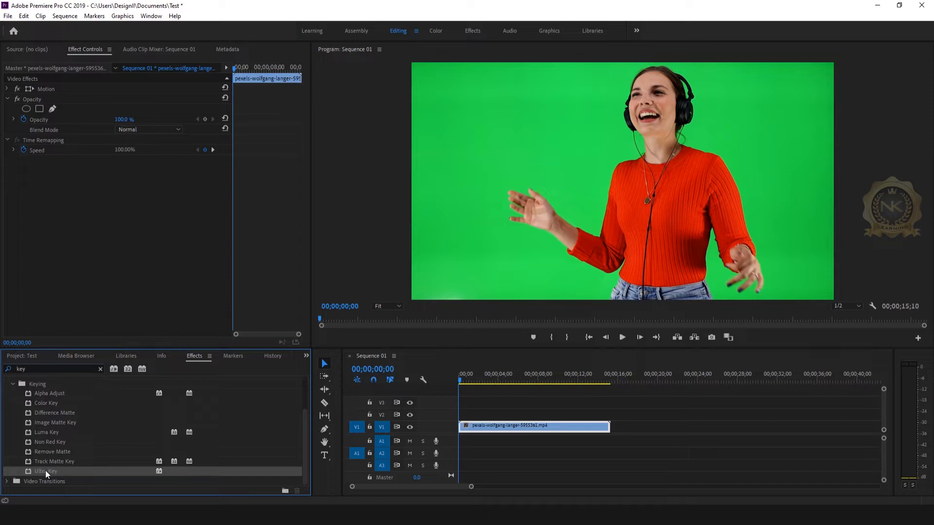
{"action": "left_click_drag", "start_coordinate": [45, 473], "coordinate": [488, 431]}
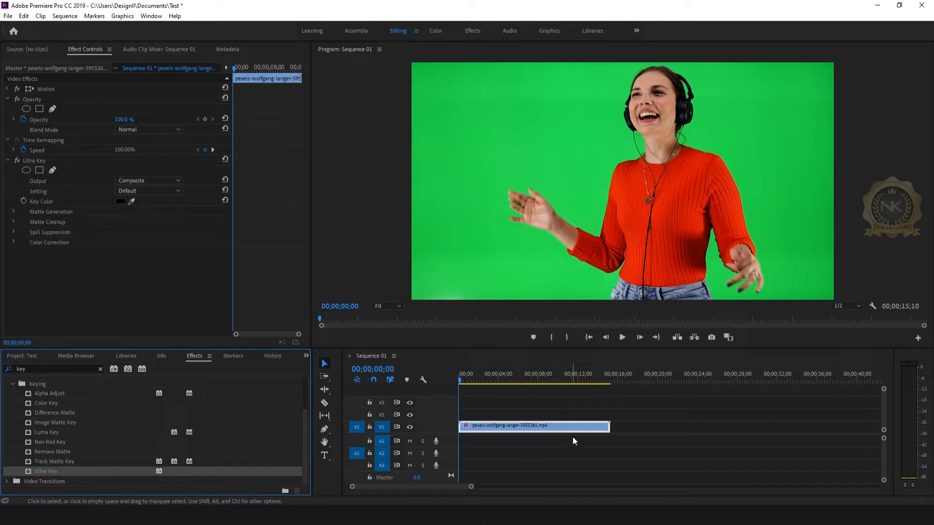
Set Ultra Key's key color to the green 22DD47 sampled from the backdrop beside the woman
{"action": "left_click", "coordinate": [120, 202]}
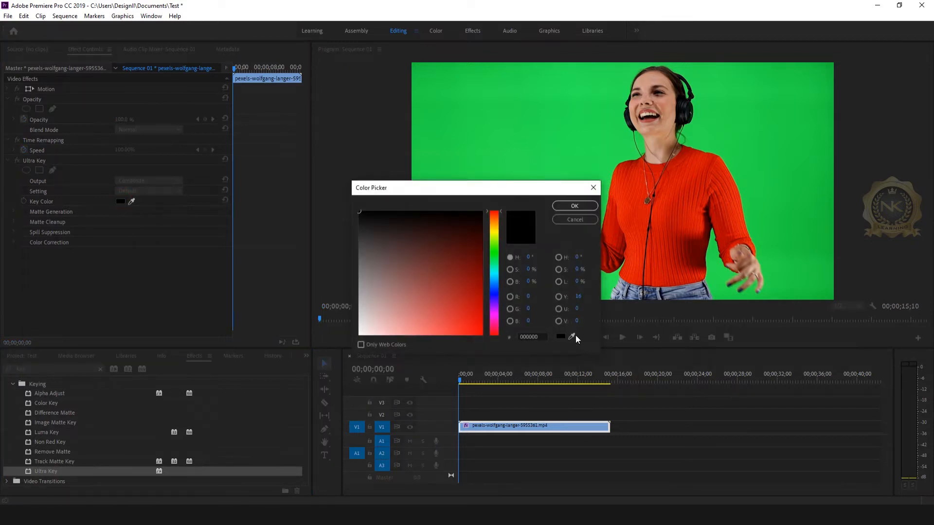
{"action": "left_click", "coordinate": [573, 336]}
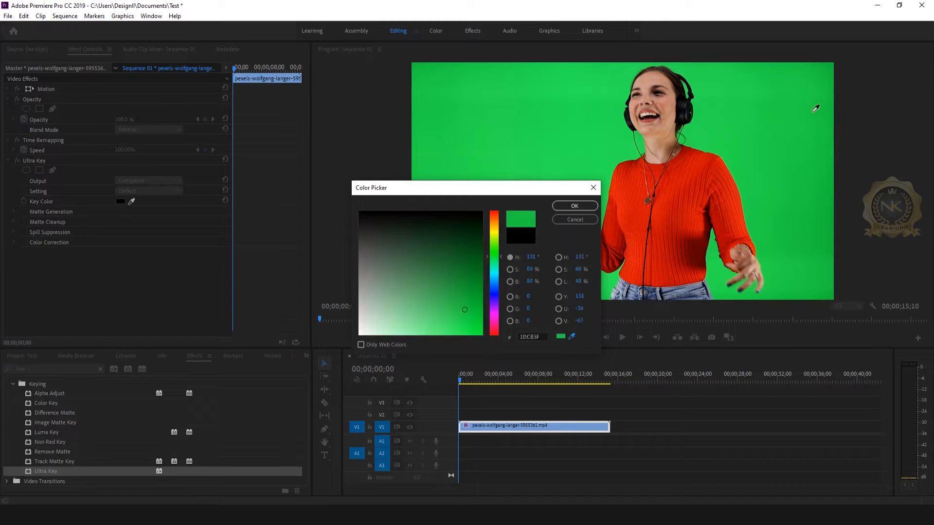
{"action": "left_click", "coordinate": [766, 118]}
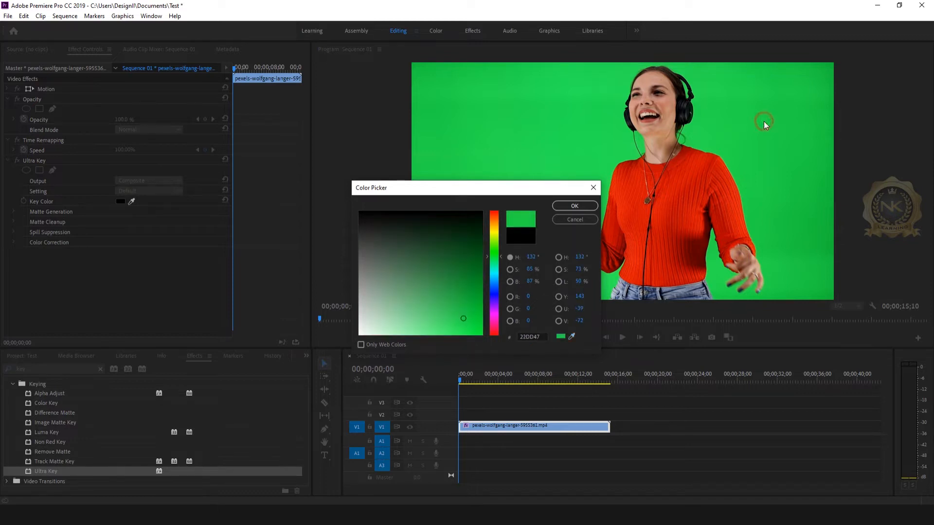
{"action": "left_click", "coordinate": [583, 208]}
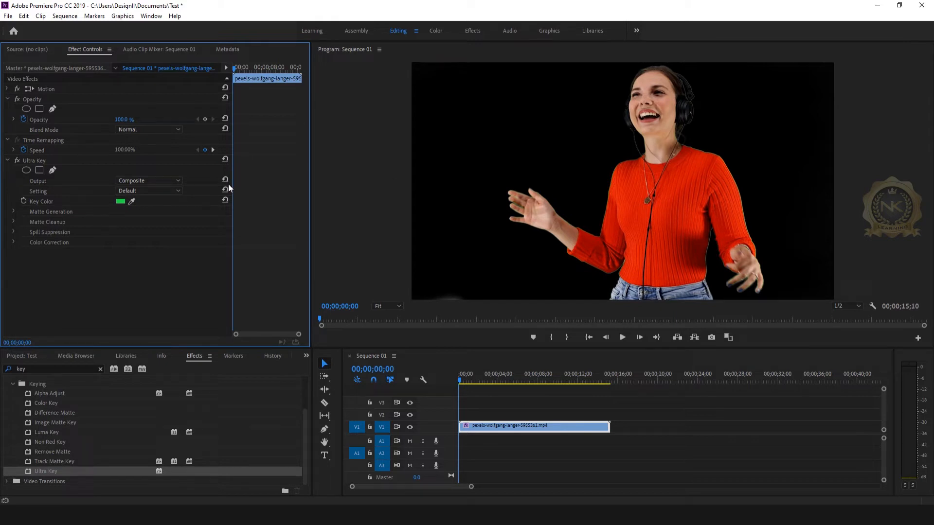
Try a different Shadow value in Ultra Key's Matte Generation settings, and set it back to 50
{"action": "left_click", "coordinate": [11, 214]}
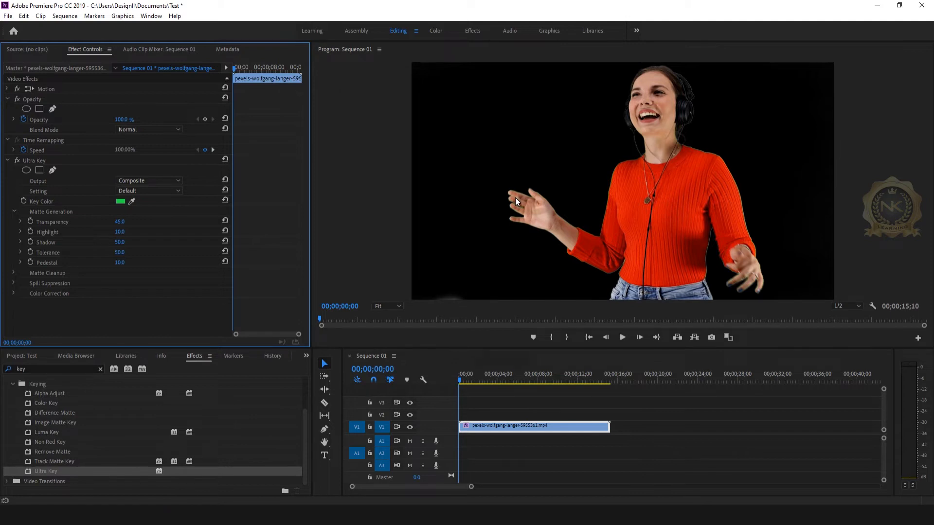
{"action": "mouse_move", "coordinate": [118, 246]}
{"action": "left_mouse_down"}
{"action": "mouse_move", "coordinate": [148, 243]}
{"action": "mouse_move", "coordinate": [83, 249]}
{"action": "mouse_move", "coordinate": [160, 257]}
{"action": "mouse_move", "coordinate": [111, 251]}
{"action": "mouse_move", "coordinate": [116, 237]}
{"action": "left_mouse_up"}
{"action": "left_click", "coordinate": [117, 242]}
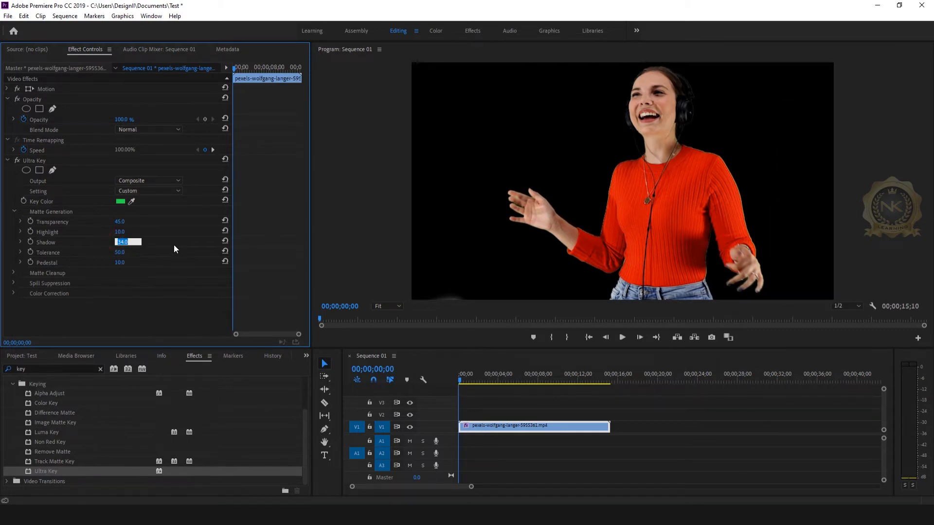
{"action": "type", "text": "50"}
{"action": "key", "text": "Return"}
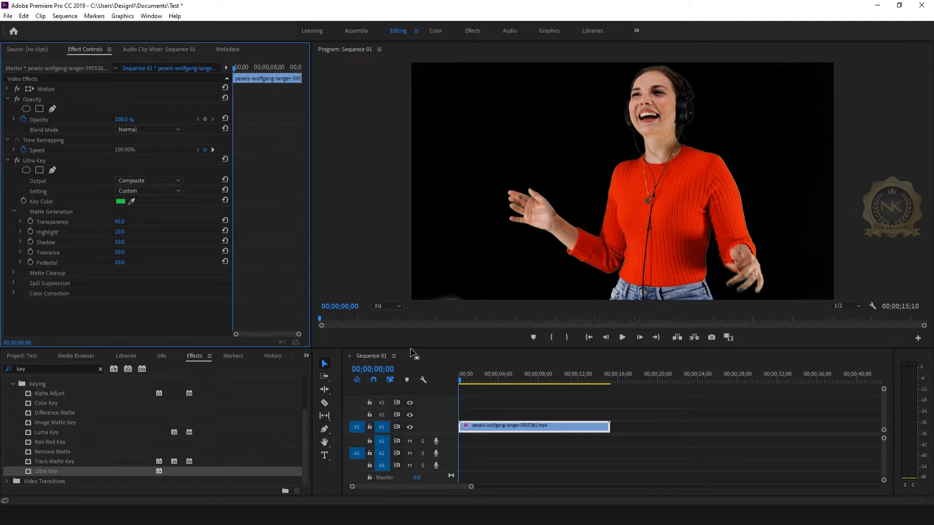
Try other Transparency and Highlight values in Ultra Key's Matte Generation settings, and set them back to 45 and 10
{"action": "left_click_drag", "start_coordinate": [117, 223], "coordinate": [154, 225]}
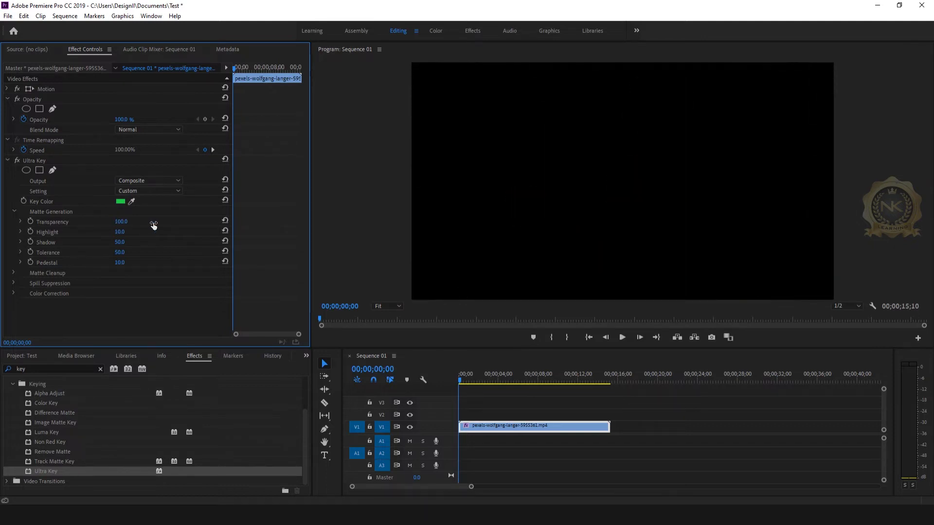
{"action": "key", "text": "ctrl+z"}
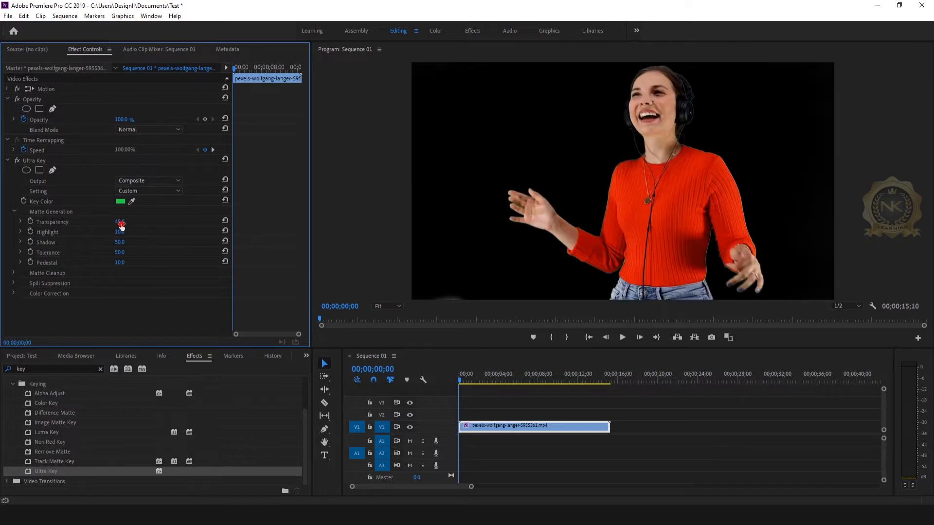
{"action": "left_click", "coordinate": [121, 223]}
{"action": "key", "text": "Return"}
{"action": "mouse_move", "coordinate": [120, 222]}
{"action": "left_mouse_down"}
{"action": "mouse_move", "coordinate": [209, 223]}
{"action": "mouse_move", "coordinate": [131, 221]}
{"action": "left_mouse_up"}
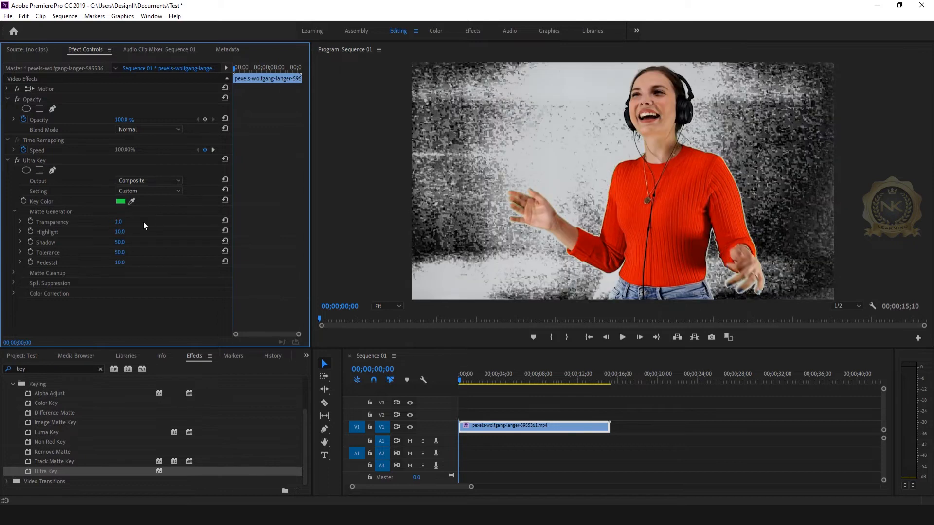
{"action": "left_click", "coordinate": [117, 223]}
{"action": "type", "text": "45"}
{"action": "key", "text": "Return"}
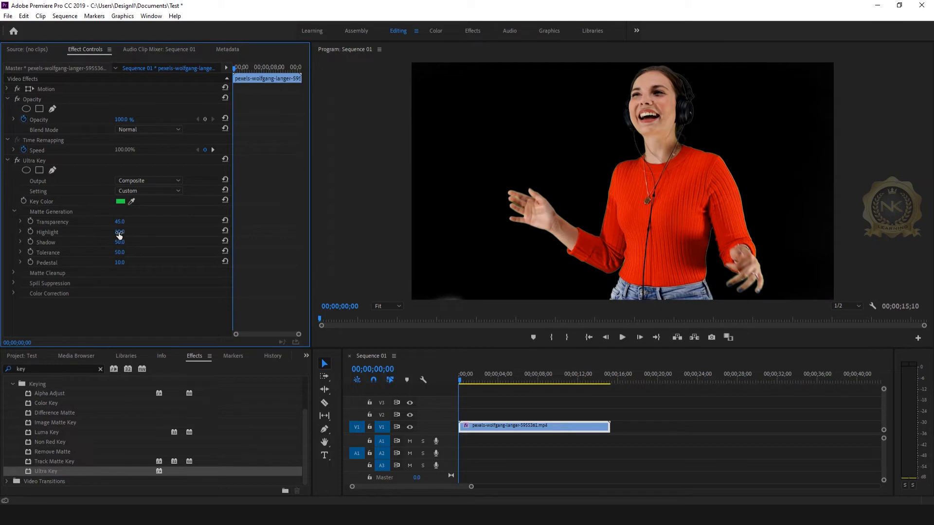
{"action": "mouse_move", "coordinate": [118, 234]}
{"action": "left_mouse_down"}
{"action": "mouse_move", "coordinate": [217, 234]}
{"action": "mouse_move", "coordinate": [131, 233]}
{"action": "left_mouse_up"}
Import the pexels background video numbered 5680034 from New folder (10) into the project
{"action": "left_click", "coordinate": [34, 356]}
{"action": "left_click", "coordinate": [165, 446]}
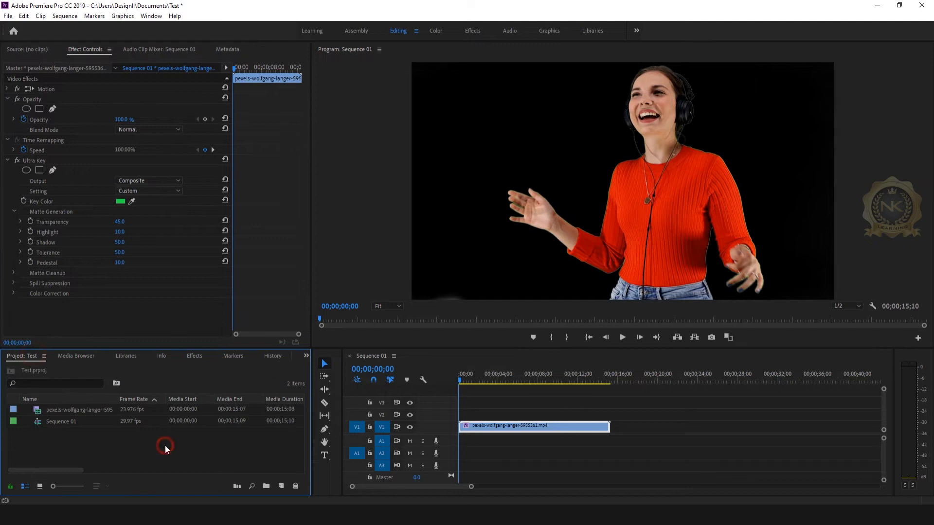
{"action": "double_click", "coordinate": [168, 441]}
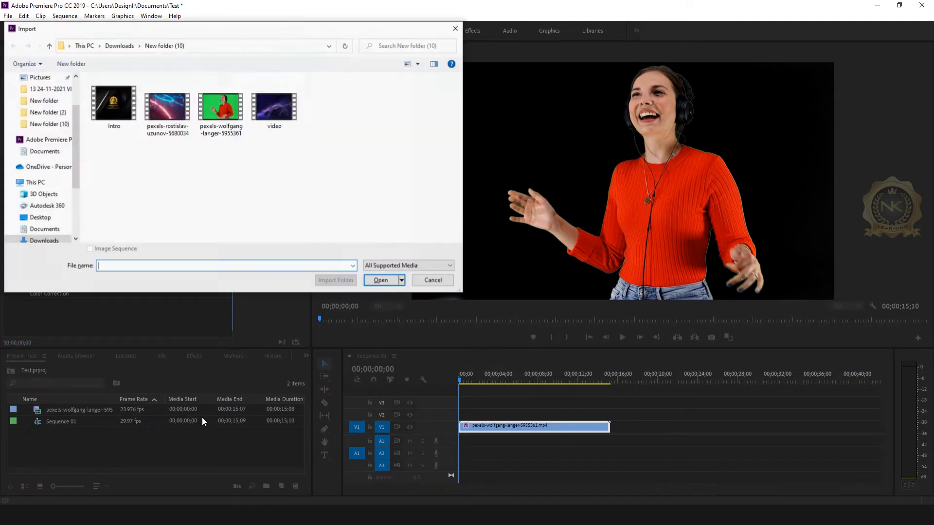
{"action": "left_click", "coordinate": [182, 110]}
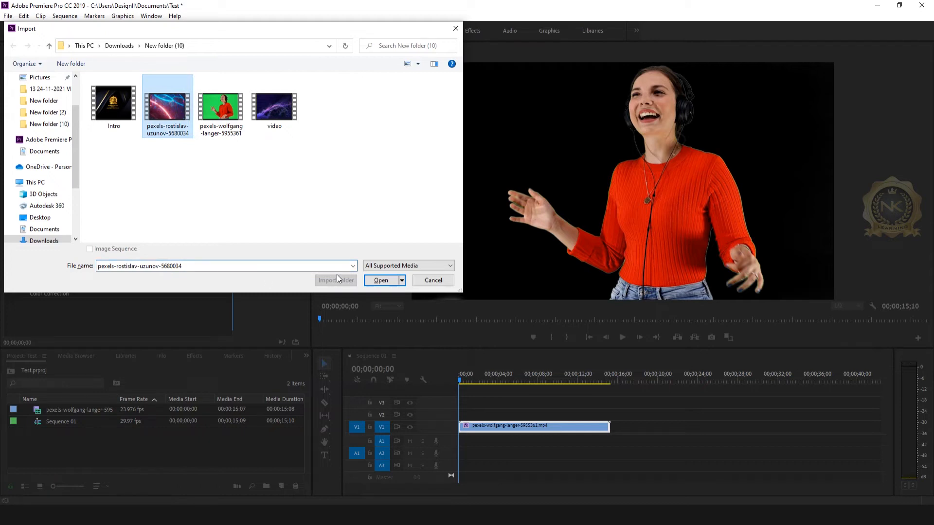
{"action": "left_click", "coordinate": [382, 281]}
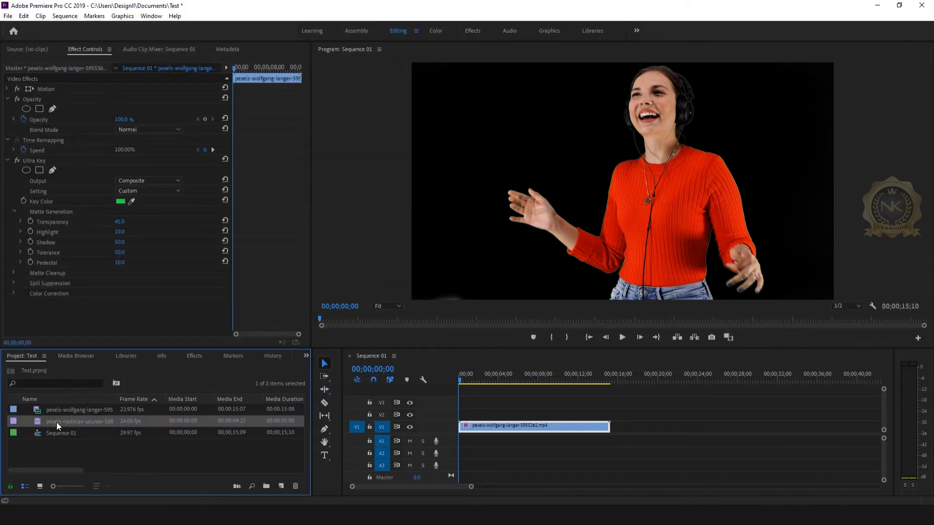
Place the background clip at the start of V1, with the green-screen clip moved up to V2 above it
{"action": "left_click_drag", "start_coordinate": [285, 460], "coordinate": [625, 428]}
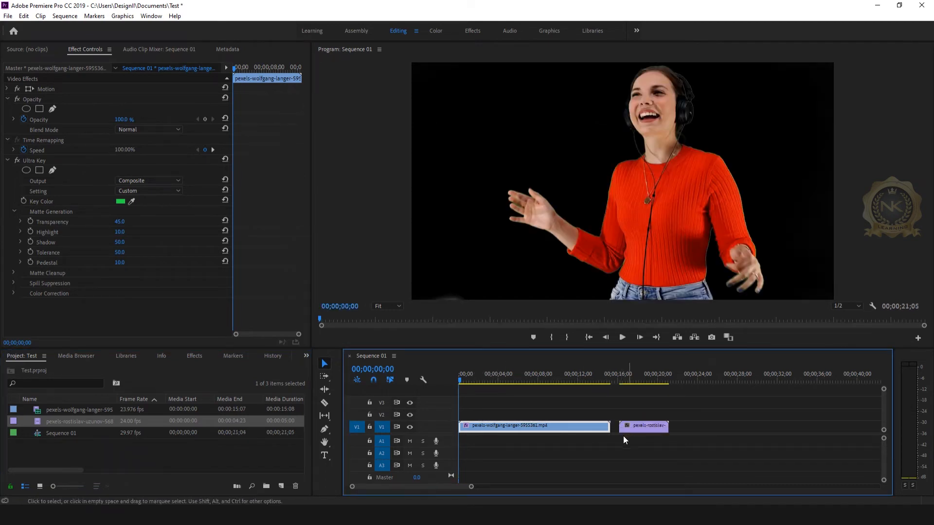
{"action": "left_click_drag", "start_coordinate": [478, 431], "coordinate": [478, 413]}
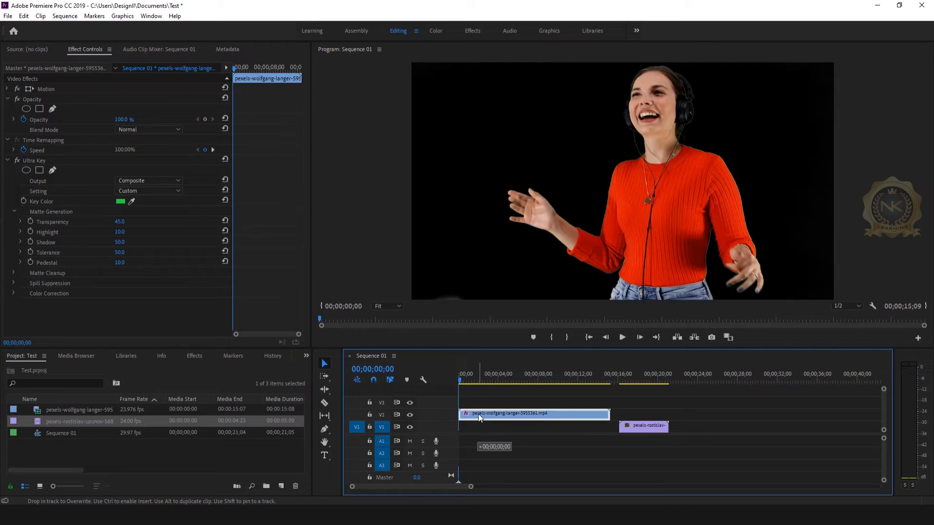
{"action": "left_click_drag", "start_coordinate": [642, 426], "coordinate": [482, 428]}
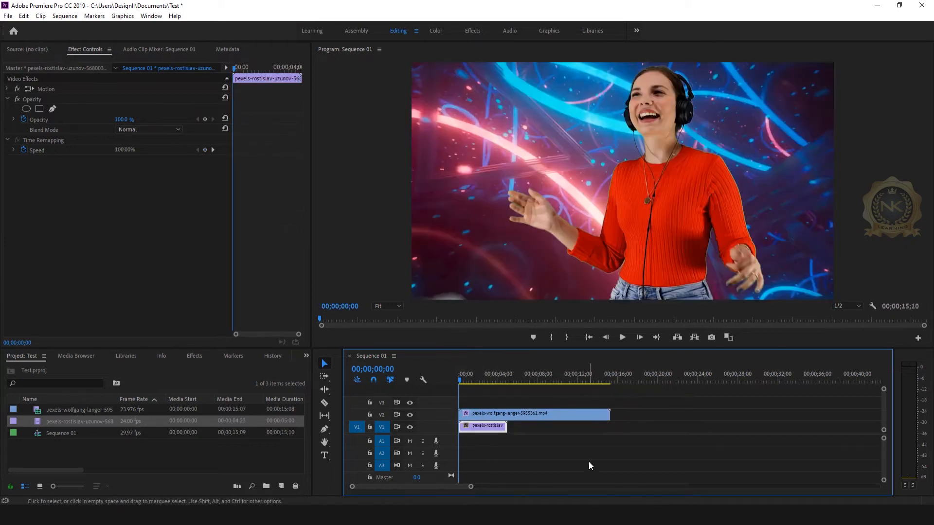
Play the first frames of the composite and open the green-screen clip on V2 in the Source monitor
{"action": "left_click", "coordinate": [492, 237]}
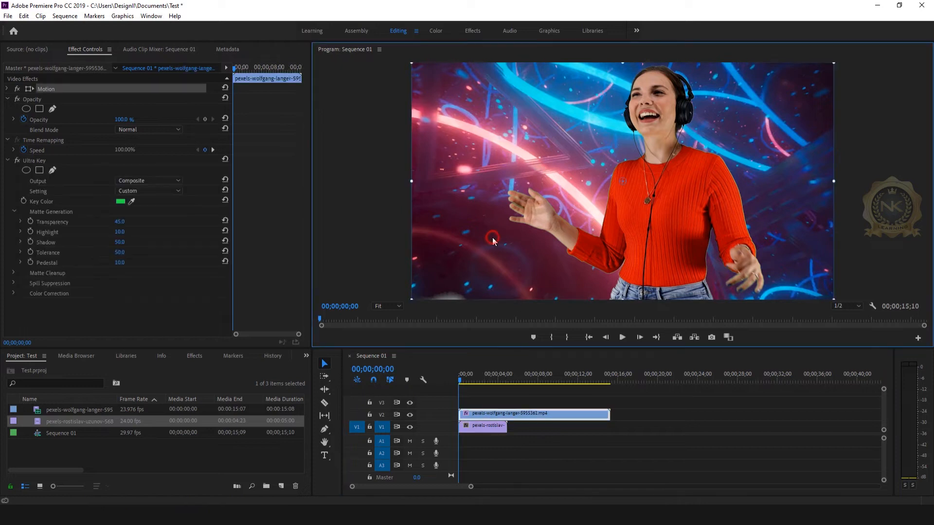
{"action": "left_click", "coordinate": [623, 338]}
{"action": "left_click", "coordinate": [623, 337]}
{"action": "left_click", "coordinate": [488, 428]}
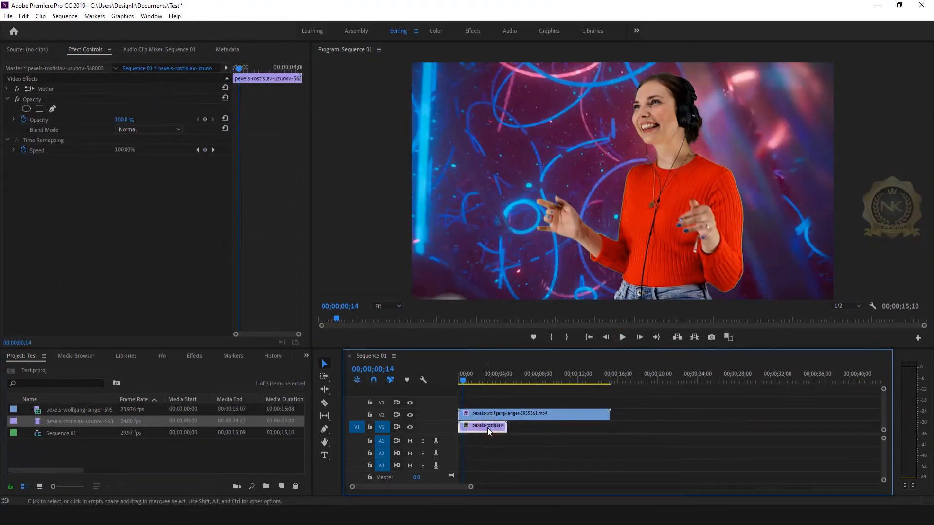
{"action": "left_click", "coordinate": [548, 416]}
{"action": "double_click", "coordinate": [548, 417]}
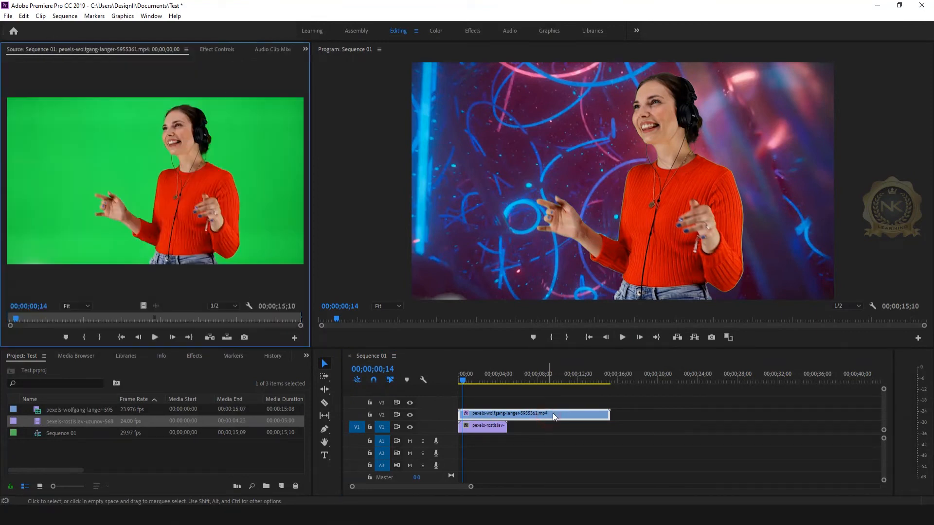
Stretch the background clip on V1 to a duration of 00;00;15;10 (32.39% speed), matching the green-screen clip's length
{"action": "right_click", "coordinate": [497, 430]}
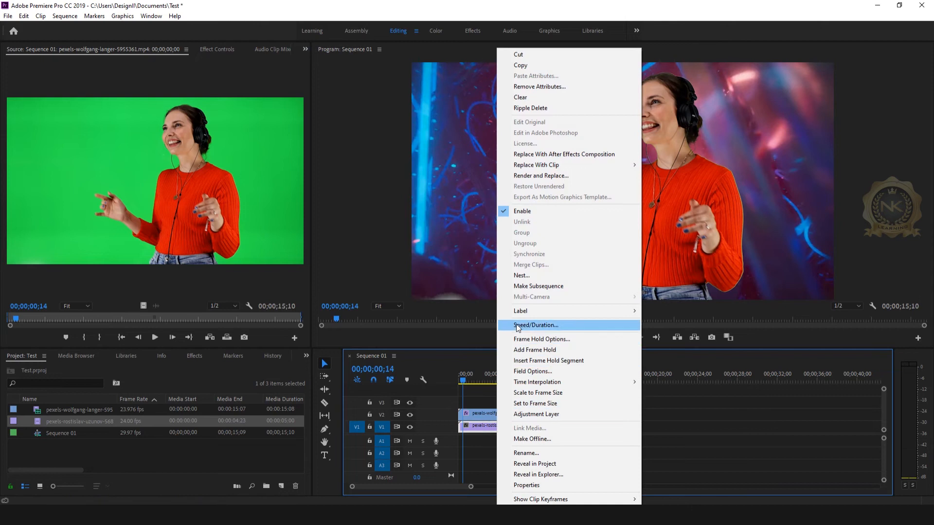
{"action": "left_click", "coordinate": [537, 326]}
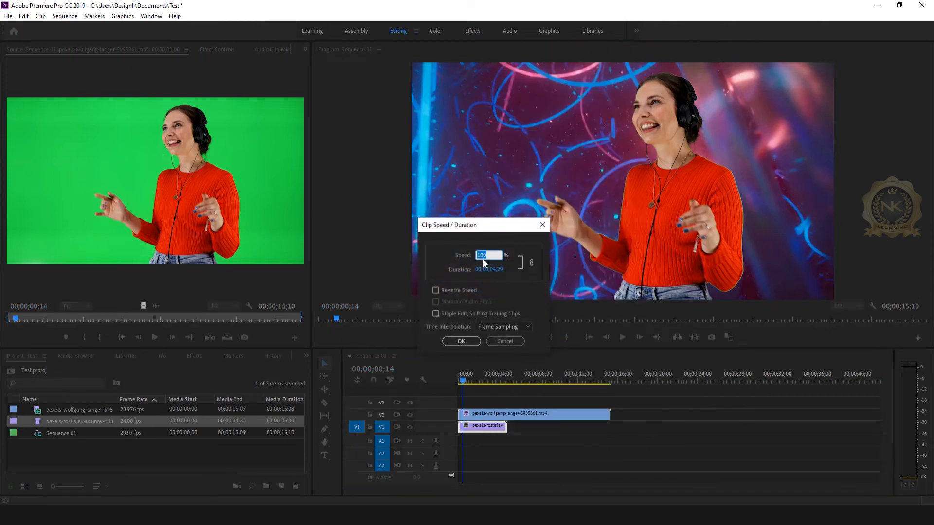
{"action": "left_click", "coordinate": [493, 269]}
{"action": "key", "text": "BackSpace"}
{"action": "key", "text": "BackSpace"}
{"action": "type", "text": "15"}
{"action": "key", "text": "Return"}
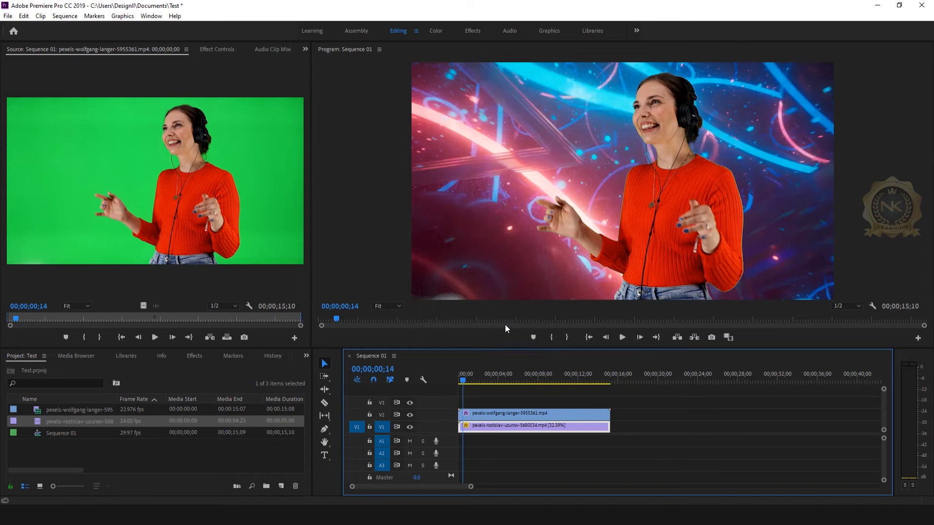
Play back the composite and bring up the green-screen clip's Ultra Key settings with the playhead at 00;00;07;01
{"action": "left_click", "coordinate": [622, 336]}
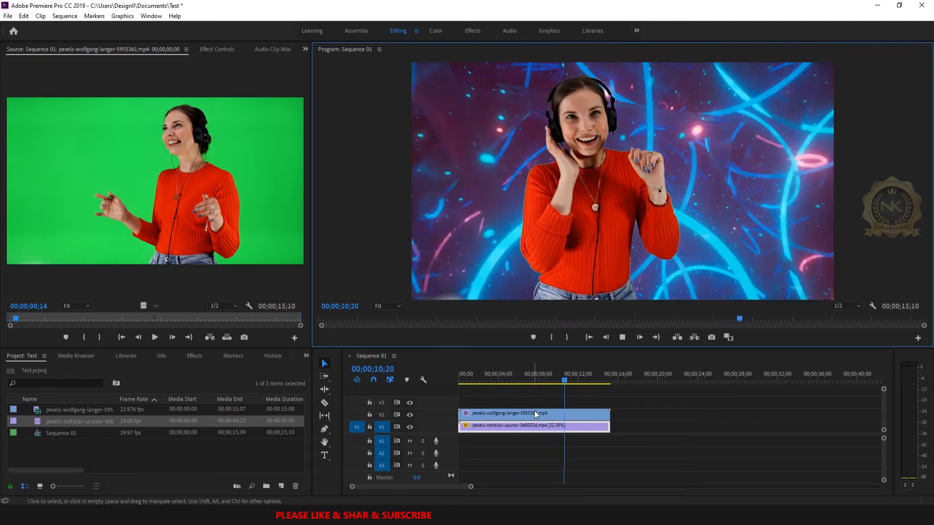
{"action": "left_click", "coordinate": [534, 414]}
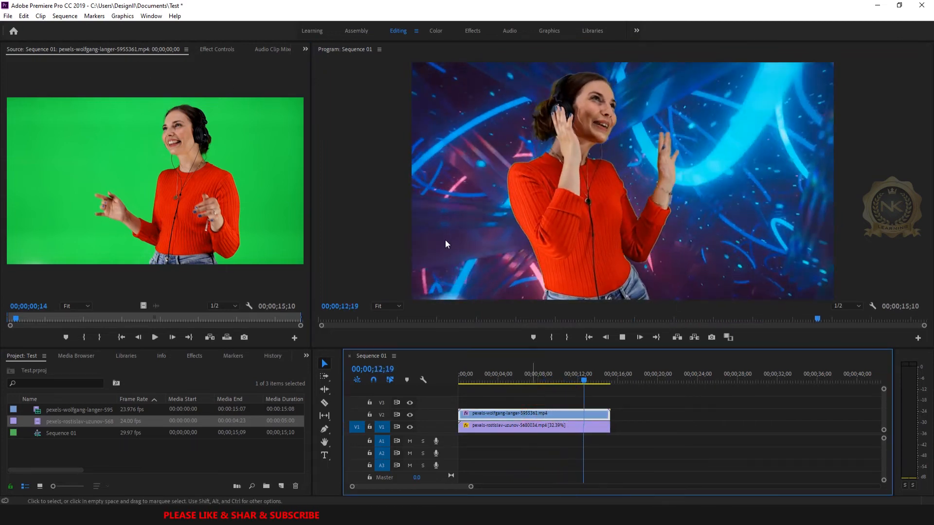
{"action": "left_click", "coordinate": [217, 49]}
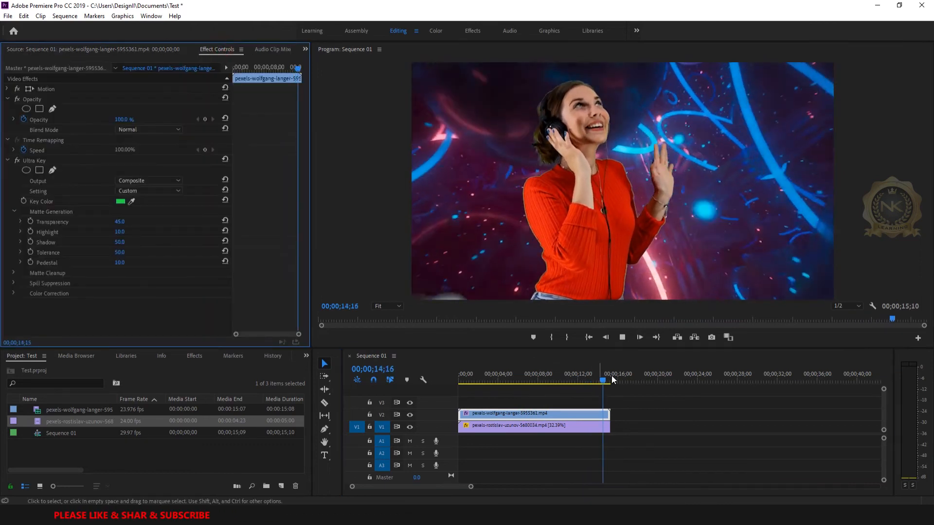
{"action": "left_click_drag", "start_coordinate": [608, 376], "coordinate": [529, 380]}
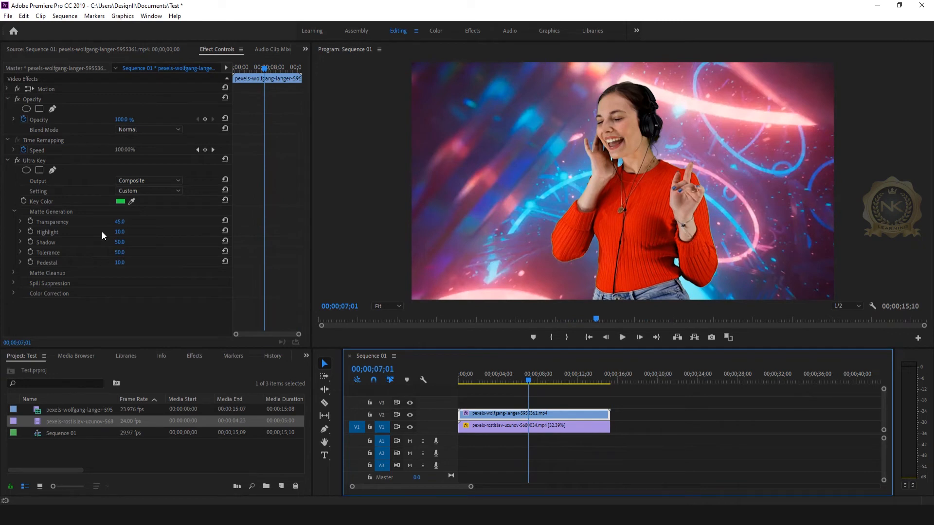
Lower Ultra Key's Shadow to 25 and play the composite briefly, stopping at 00;00;08;03
{"action": "mouse_move", "coordinate": [118, 247]}
{"action": "left_mouse_down"}
{"action": "mouse_move", "coordinate": [143, 243]}
{"action": "mouse_move", "coordinate": [112, 242]}
{"action": "left_mouse_up"}
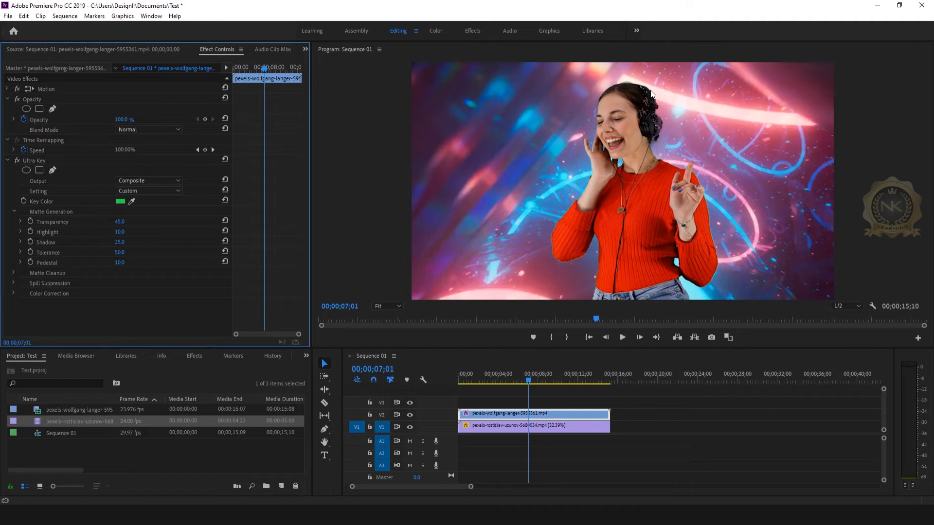
{"action": "left_click", "coordinate": [621, 337]}
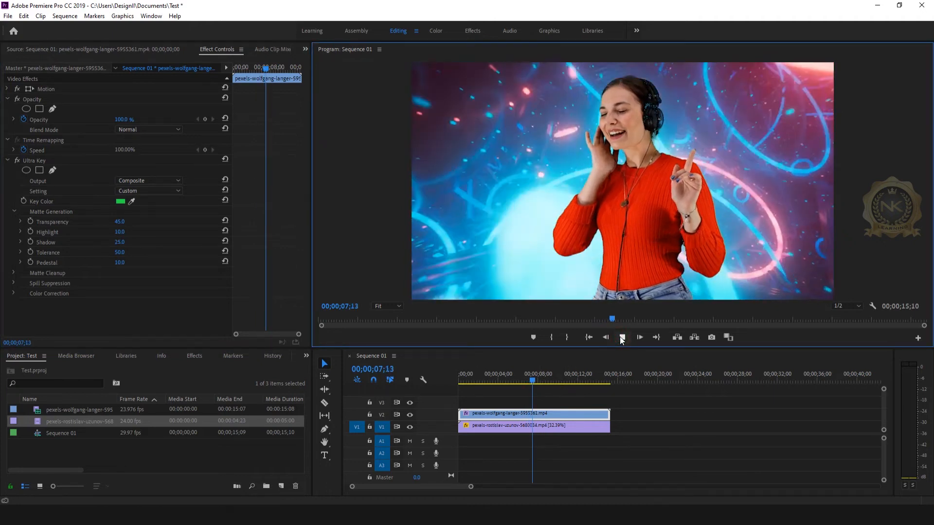
{"action": "key", "text": "space"}
{"action": "mouse_move", "coordinate": [539, 381]}
{"action": "left_mouse_down"}
{"action": "mouse_move", "coordinate": [559, 378]}
{"action": "mouse_move", "coordinate": [529, 375]}
{"action": "mouse_move", "coordinate": [538, 369]}
{"action": "left_mouse_up"}
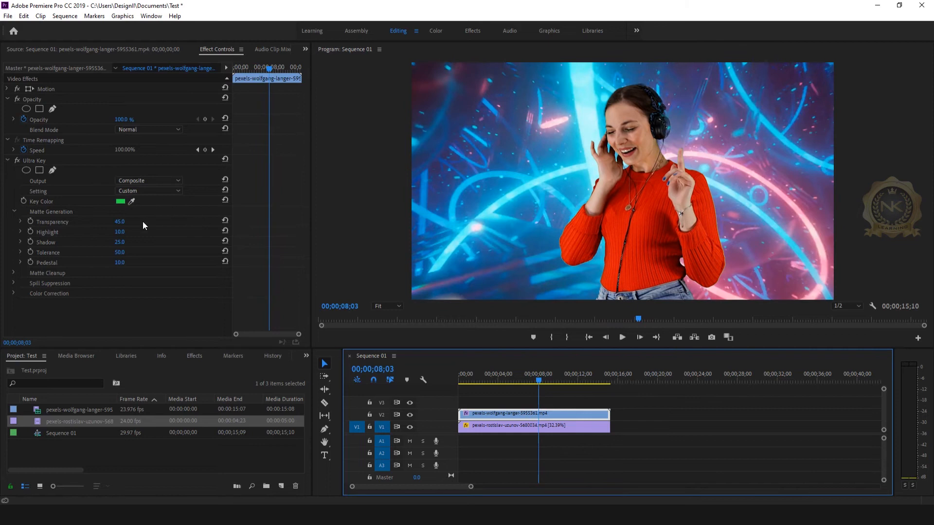
Set Ultra Key's Highlight to 52, and refine it to 50
{"action": "left_click", "coordinate": [120, 231]}
{"action": "type", "text": "52"}
{"action": "key", "text": "Return"}
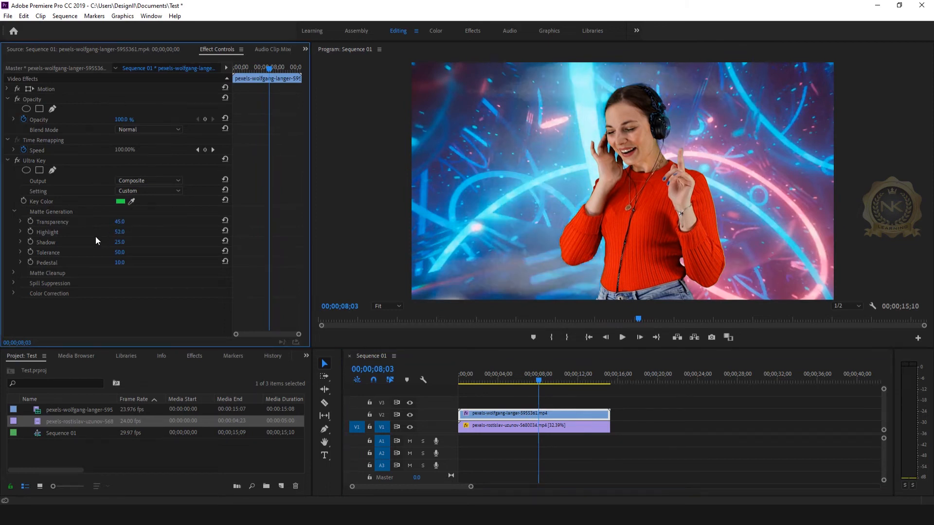
{"action": "left_click", "coordinate": [121, 232]}
{"action": "type", "text": "50"}
{"action": "key", "text": "Return"}
Try other Transparency, Tolerance and Highlight values in Matte Generation, reverting each, and raise Pedestal to 24
{"action": "mouse_move", "coordinate": [121, 227]}
{"action": "left_mouse_down"}
{"action": "mouse_move", "coordinate": [102, 227]}
{"action": "mouse_move", "coordinate": [140, 226]}
{"action": "mouse_move", "coordinate": [129, 223]}
{"action": "left_mouse_up"}
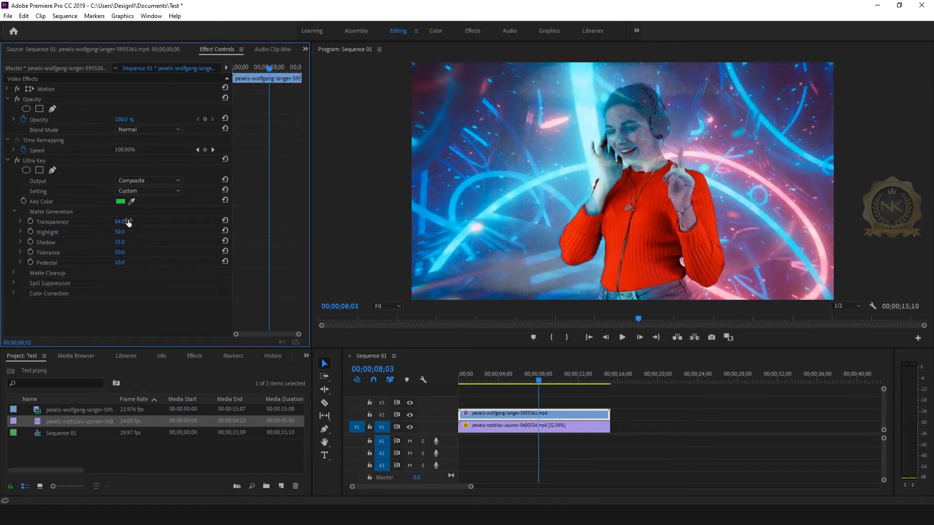
{"action": "key", "text": "ctrl+z"}
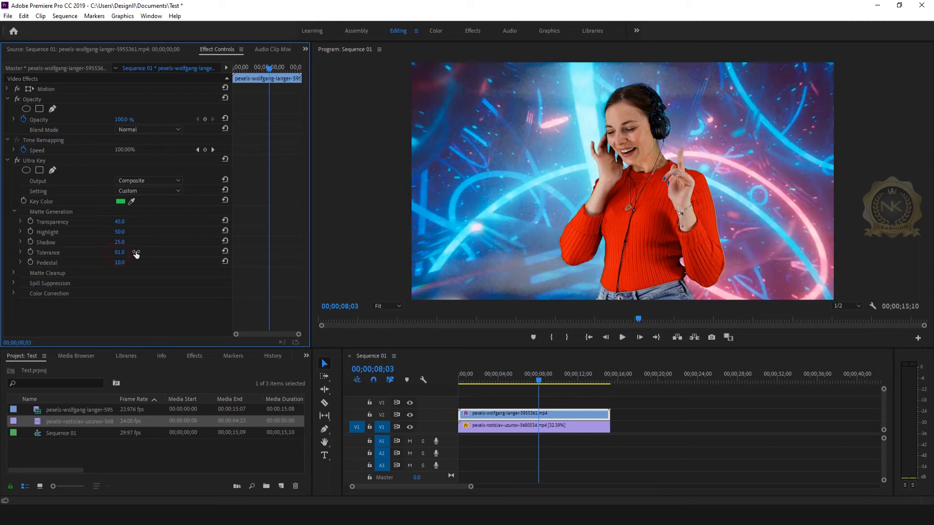
{"action": "mouse_move", "coordinate": [118, 265]}
{"action": "left_mouse_down"}
{"action": "mouse_move", "coordinate": [134, 263]}
{"action": "mouse_move", "coordinate": [117, 264]}
{"action": "left_mouse_up"}
{"action": "left_click_drag", "start_coordinate": [118, 263], "coordinate": [125, 262]}
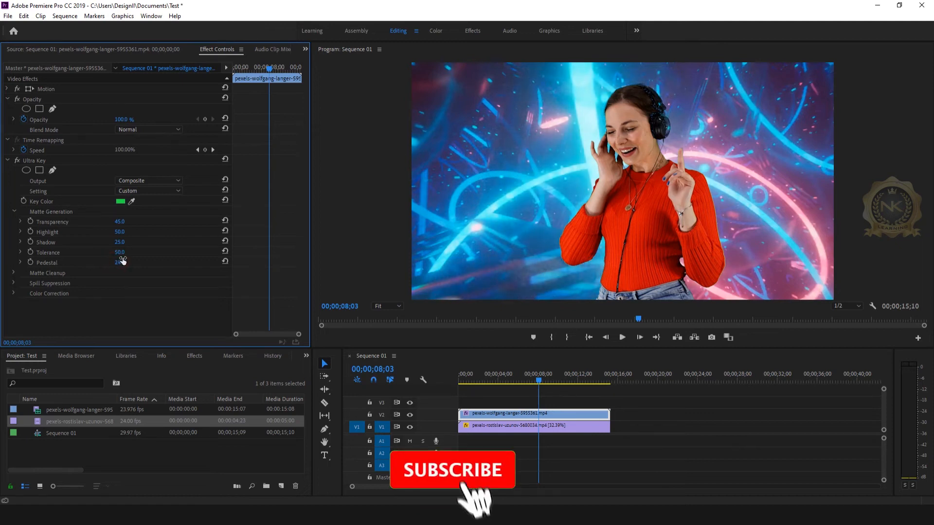
{"action": "left_click_drag", "start_coordinate": [119, 236], "coordinate": [125, 234]}
{"action": "key", "text": "ctrl+z"}
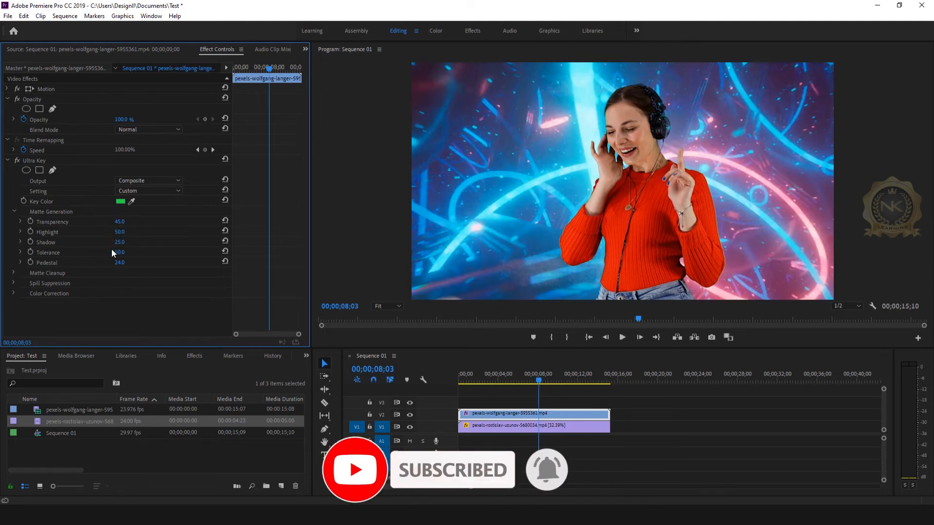
Raise Ultra Key's Shadow to 54 while trying different Pedestal values
{"action": "left_click", "coordinate": [118, 242]}
{"action": "type", "text": "5"}
{"action": "key", "text": "Return"}
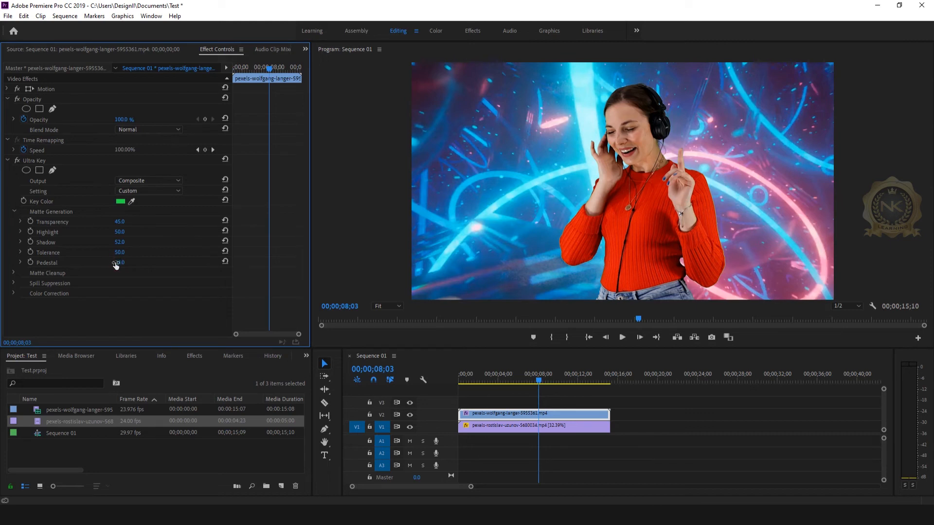
{"action": "left_click_drag", "start_coordinate": [115, 263], "coordinate": [128, 264]}
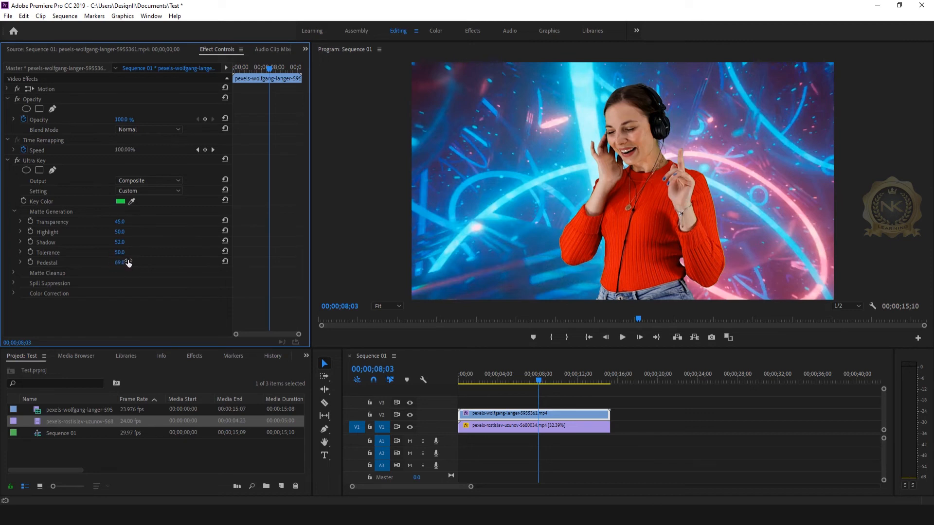
{"action": "left_click_drag", "start_coordinate": [124, 263], "coordinate": [120, 263]}
{"action": "left_click_drag", "start_coordinate": [115, 244], "coordinate": [114, 244]}
Try Ultra Key's Pedestal at 0, and set it to 78
{"action": "left_click", "coordinate": [117, 265]}
{"action": "left_click_drag", "start_coordinate": [117, 265], "coordinate": [90, 268]}
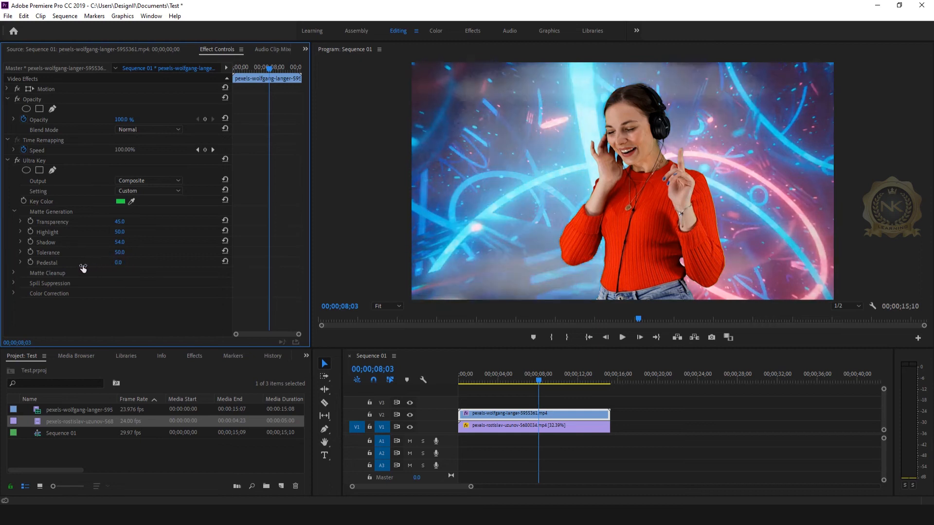
{"action": "left_click_drag", "start_coordinate": [119, 265], "coordinate": [146, 265]}
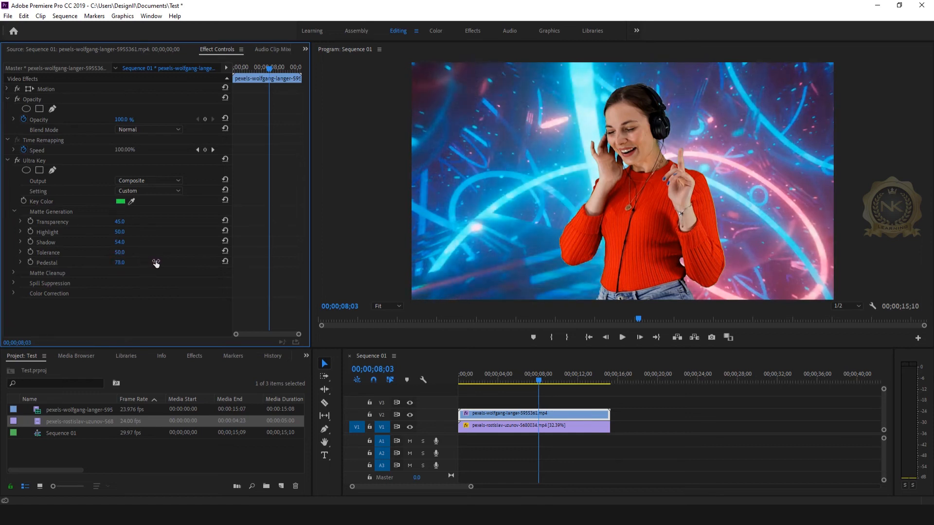
Play the composite from the beginning to check the key, and return the playhead to the sequence start
{"action": "left_click_drag", "start_coordinate": [539, 381], "coordinate": [454, 378]}
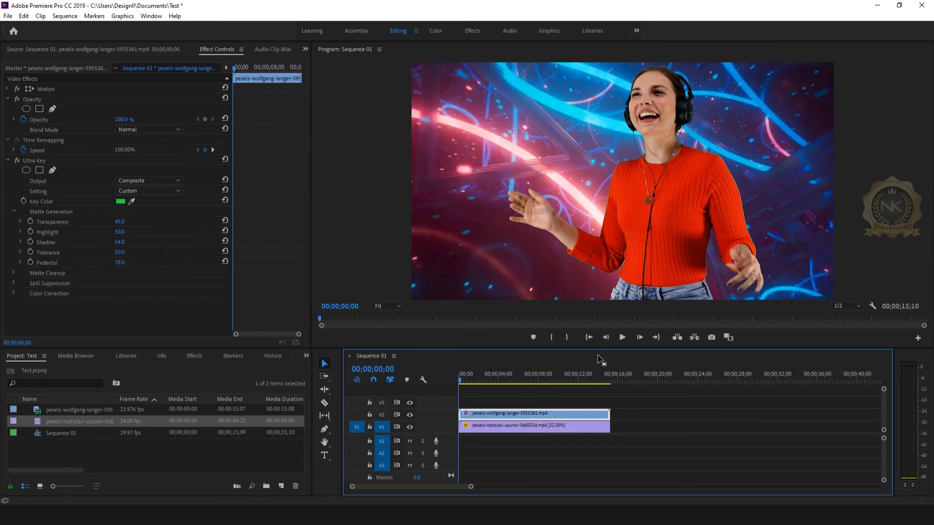
{"action": "left_click", "coordinate": [622, 337]}
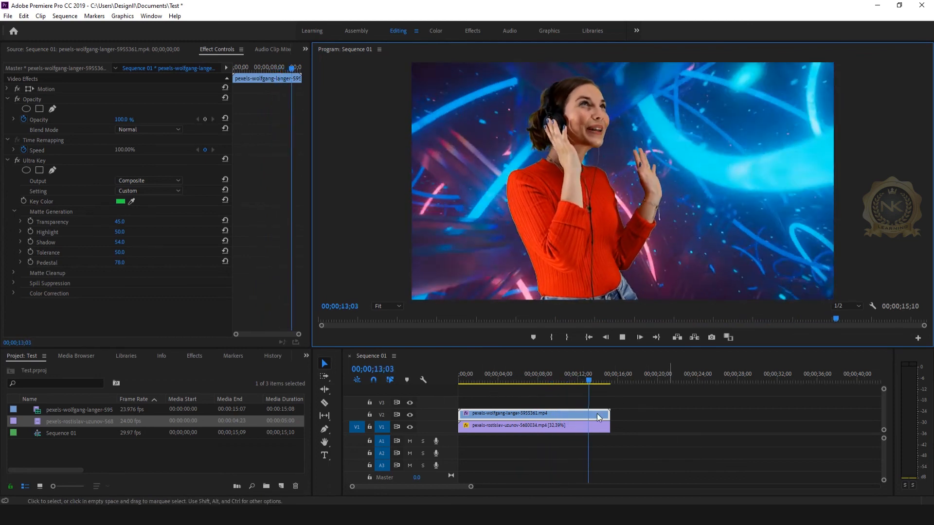
{"action": "left_click", "coordinate": [195, 355]}
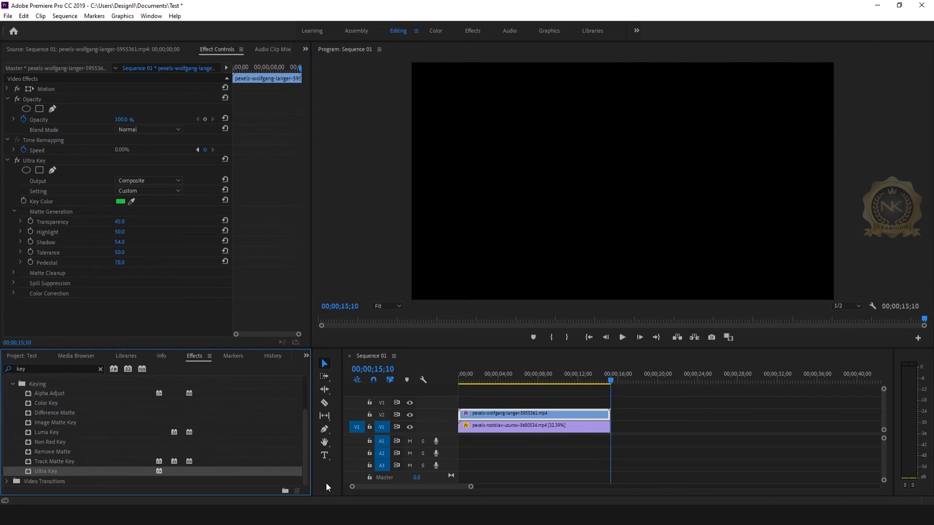
{"action": "left_click_drag", "start_coordinate": [609, 380], "coordinate": [459, 381]}
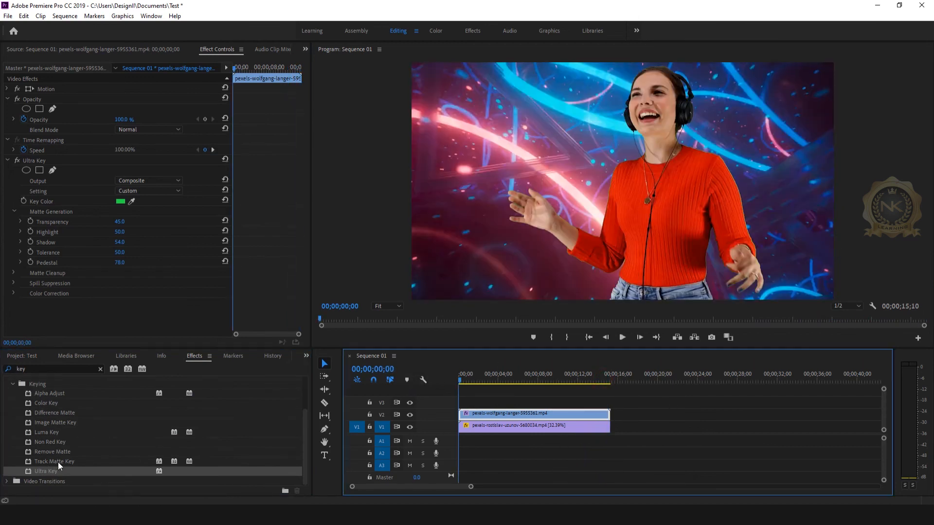